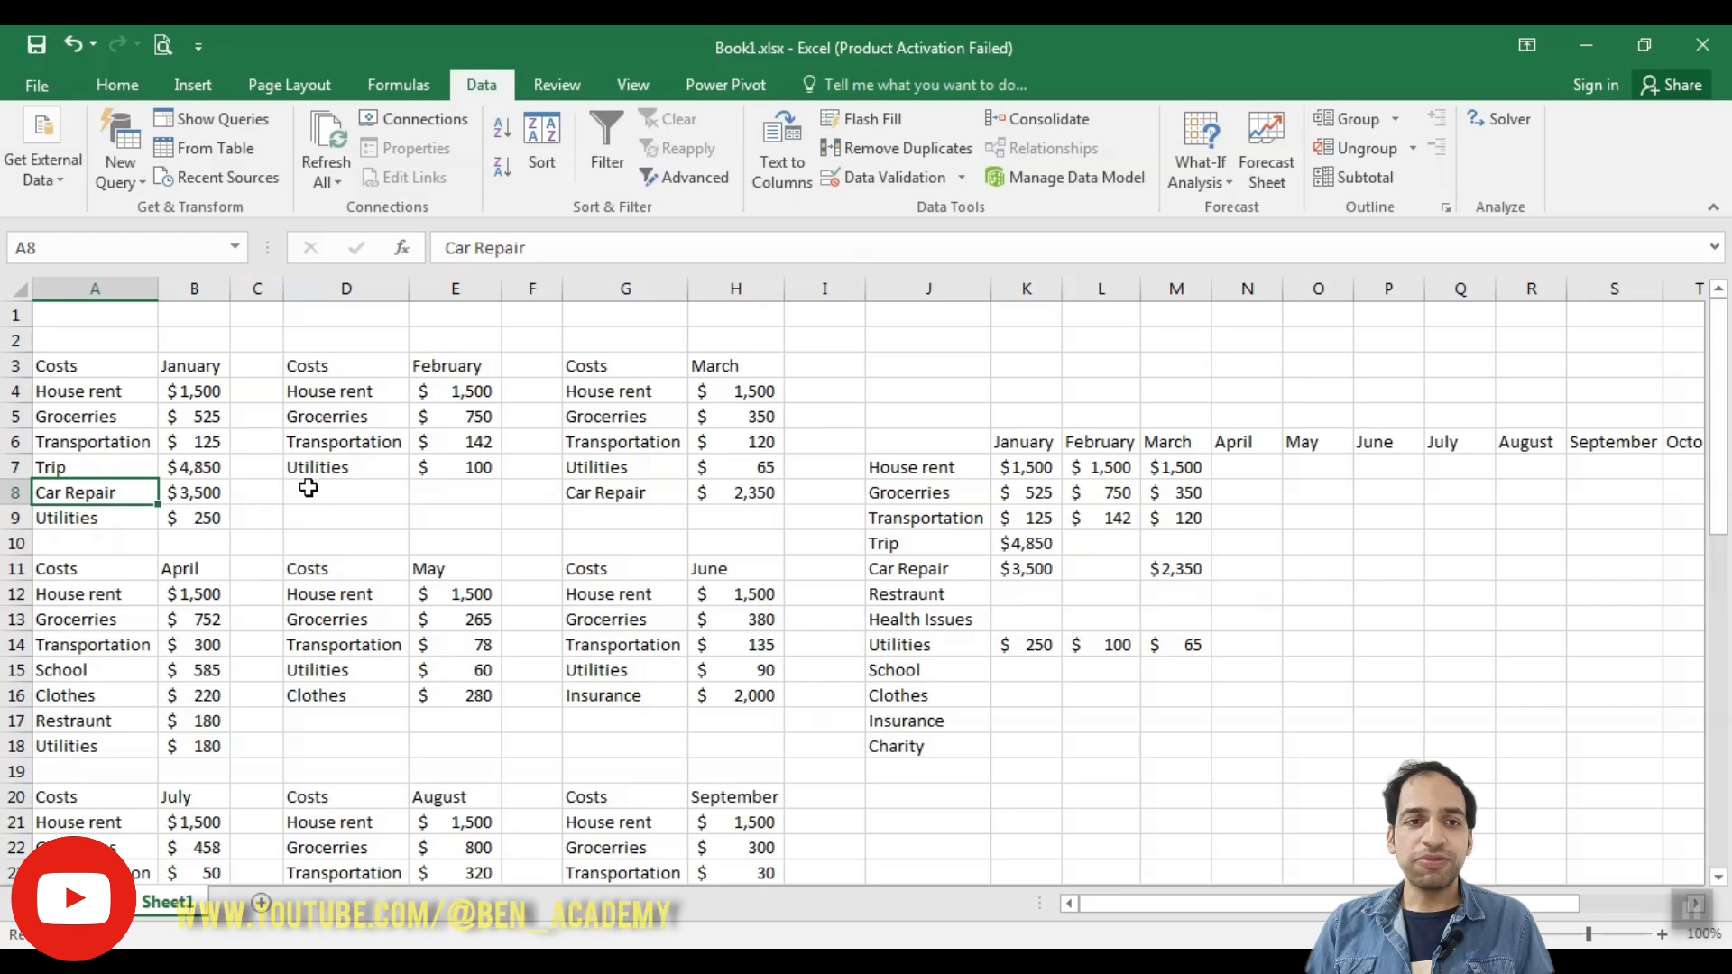
- Examine the monthly cost tables and compare which expense categories each month contains and how they are ordered
{"action": "scroll", "coordinate": [249, 473], "scroll_direction": "down", "scroll_amount": 5}
{"action": "scroll", "coordinate": [232, 472], "scroll_direction": "up", "scroll_amount": 5}
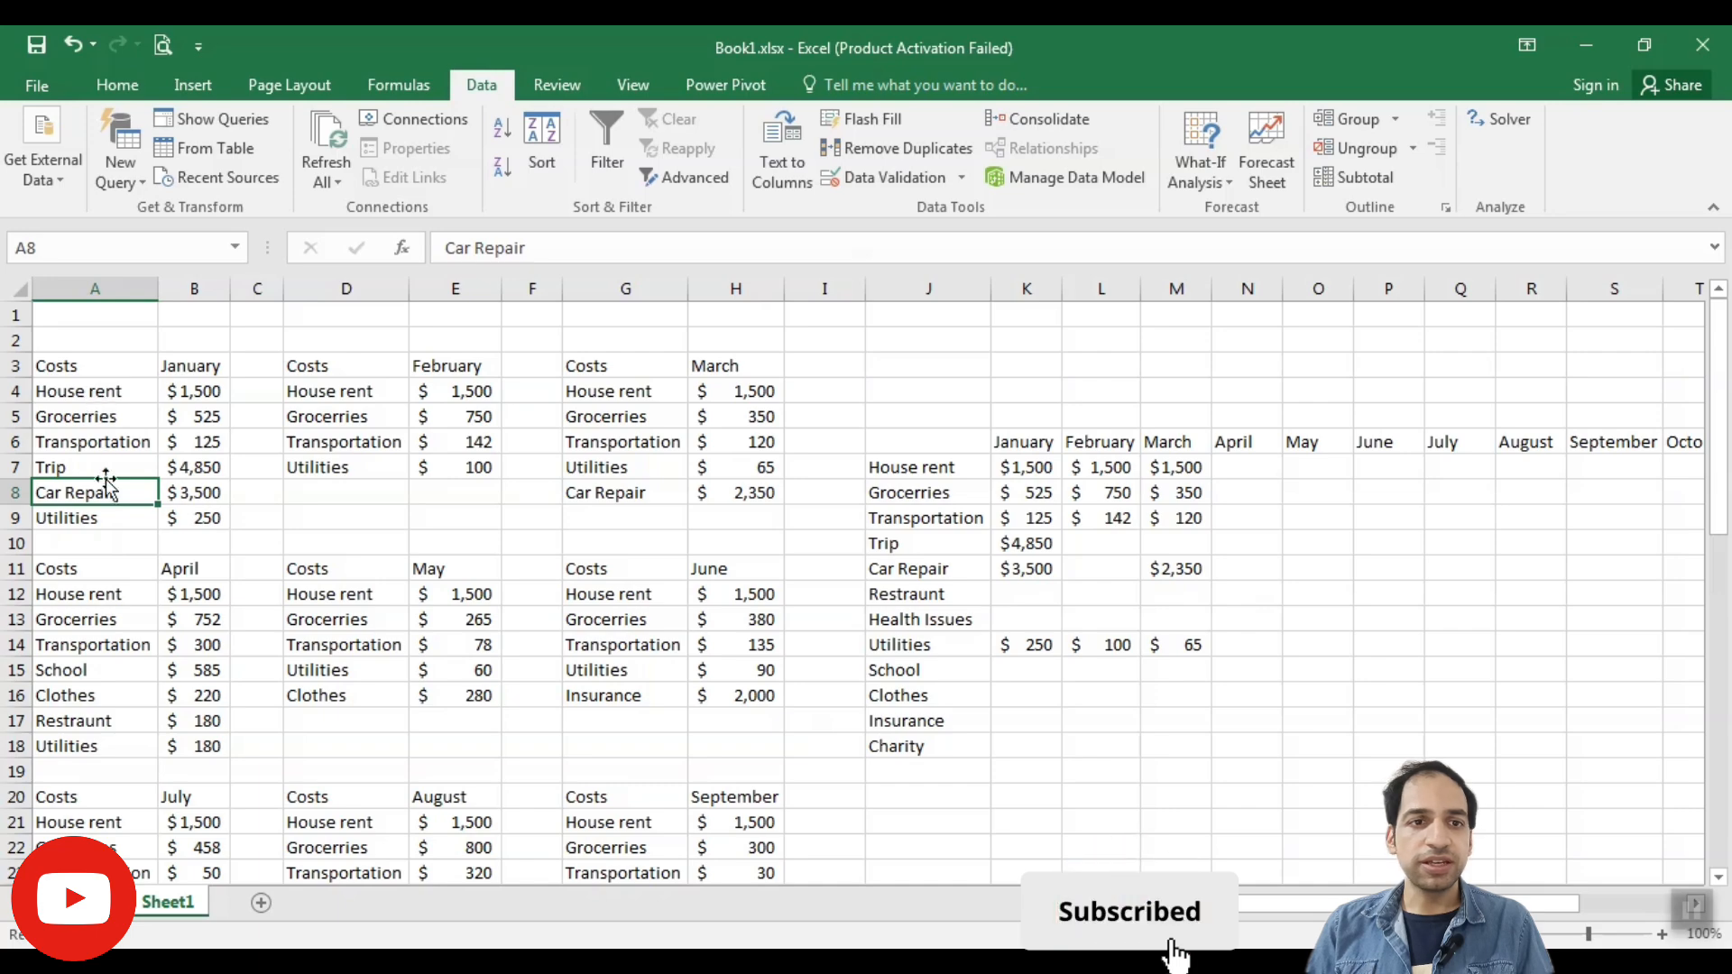
{"action": "left_click_drag", "start_coordinate": [109, 390], "coordinate": [117, 437]}
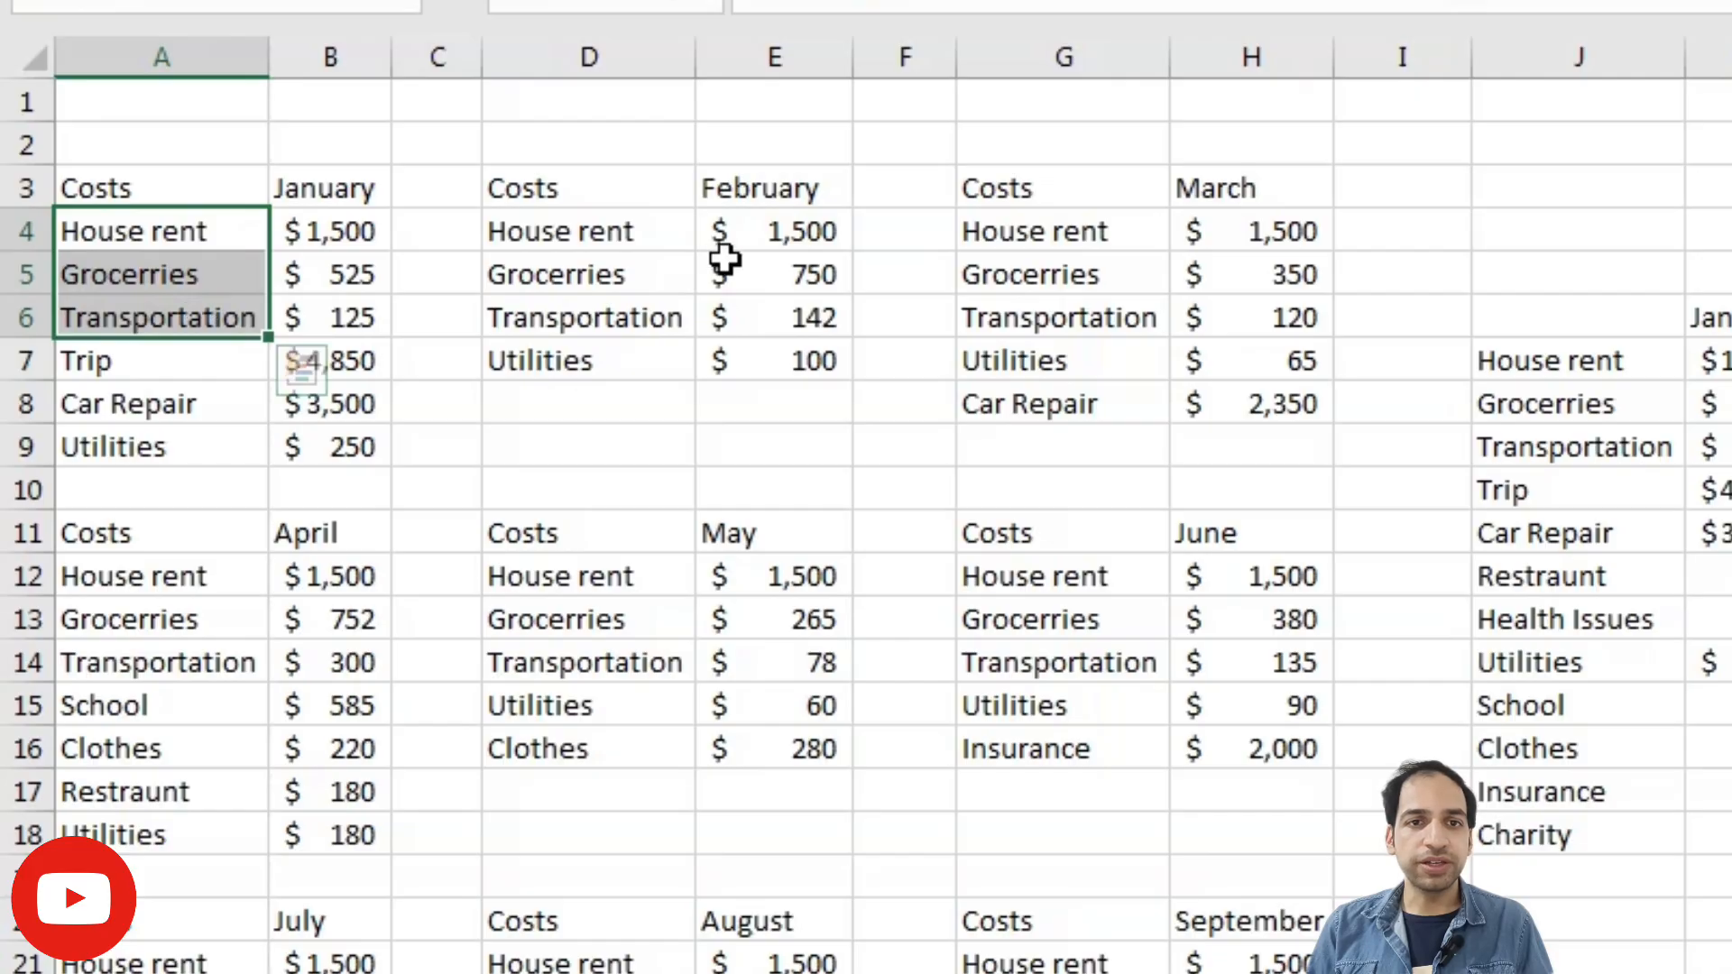
{"action": "left_click_drag", "start_coordinate": [599, 232], "coordinate": [631, 318]}
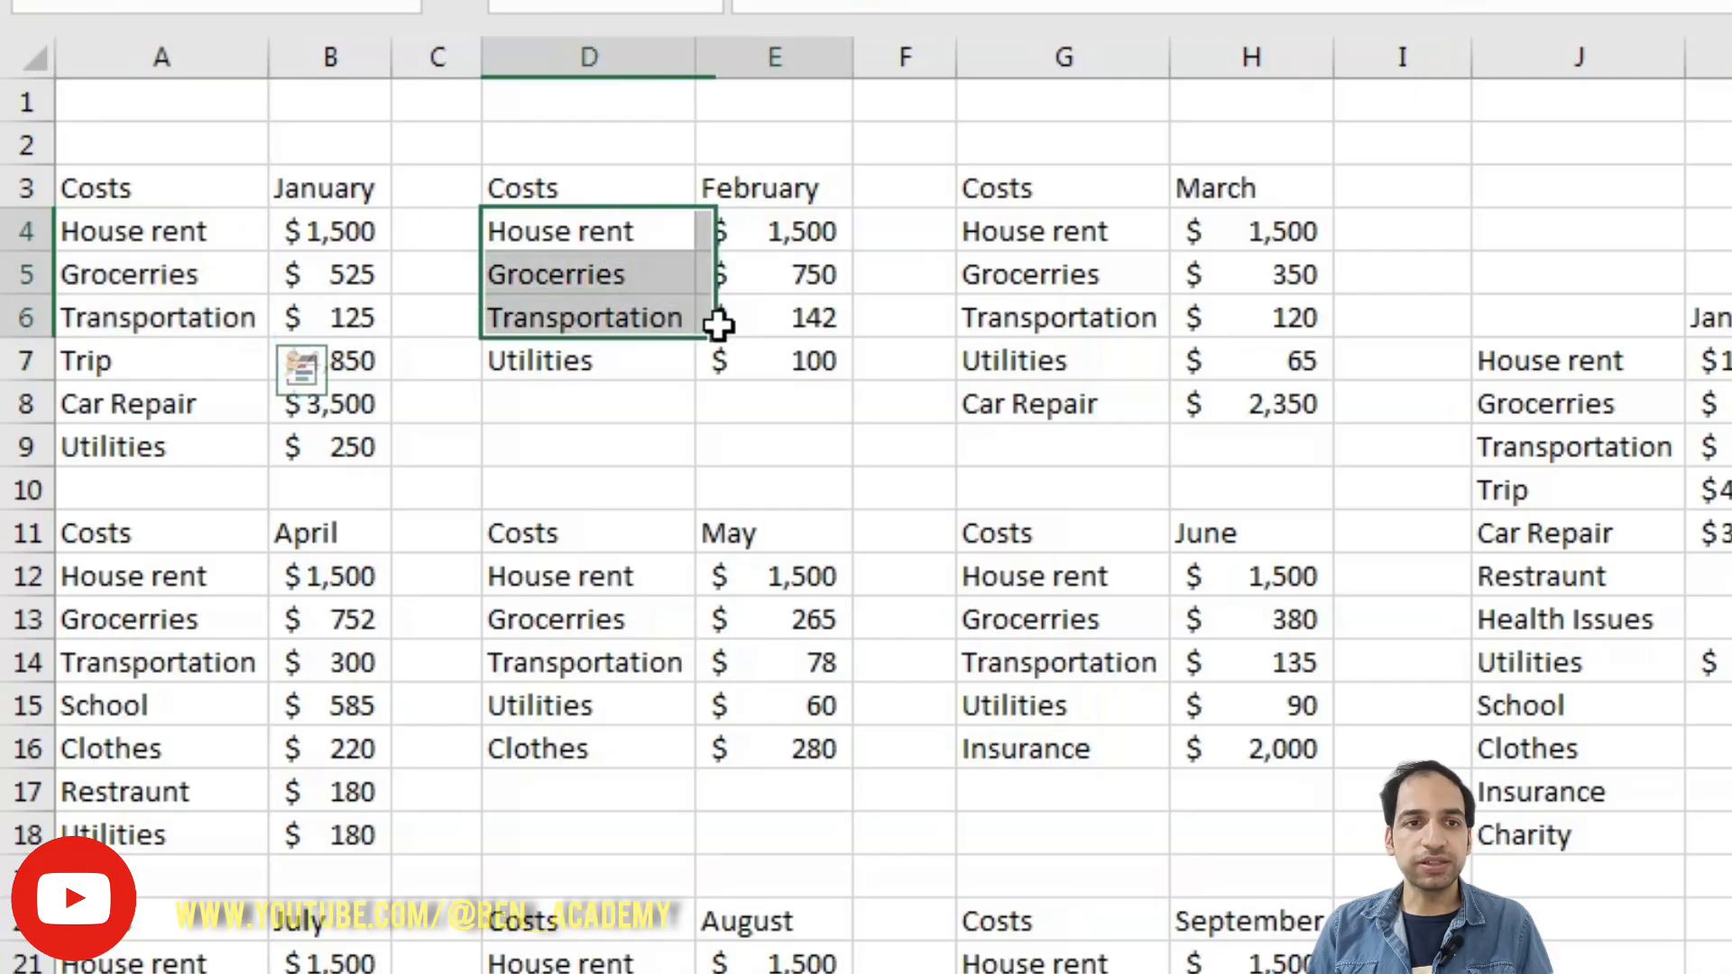
{"action": "left_click_drag", "start_coordinate": [206, 231], "coordinate": [195, 338]}
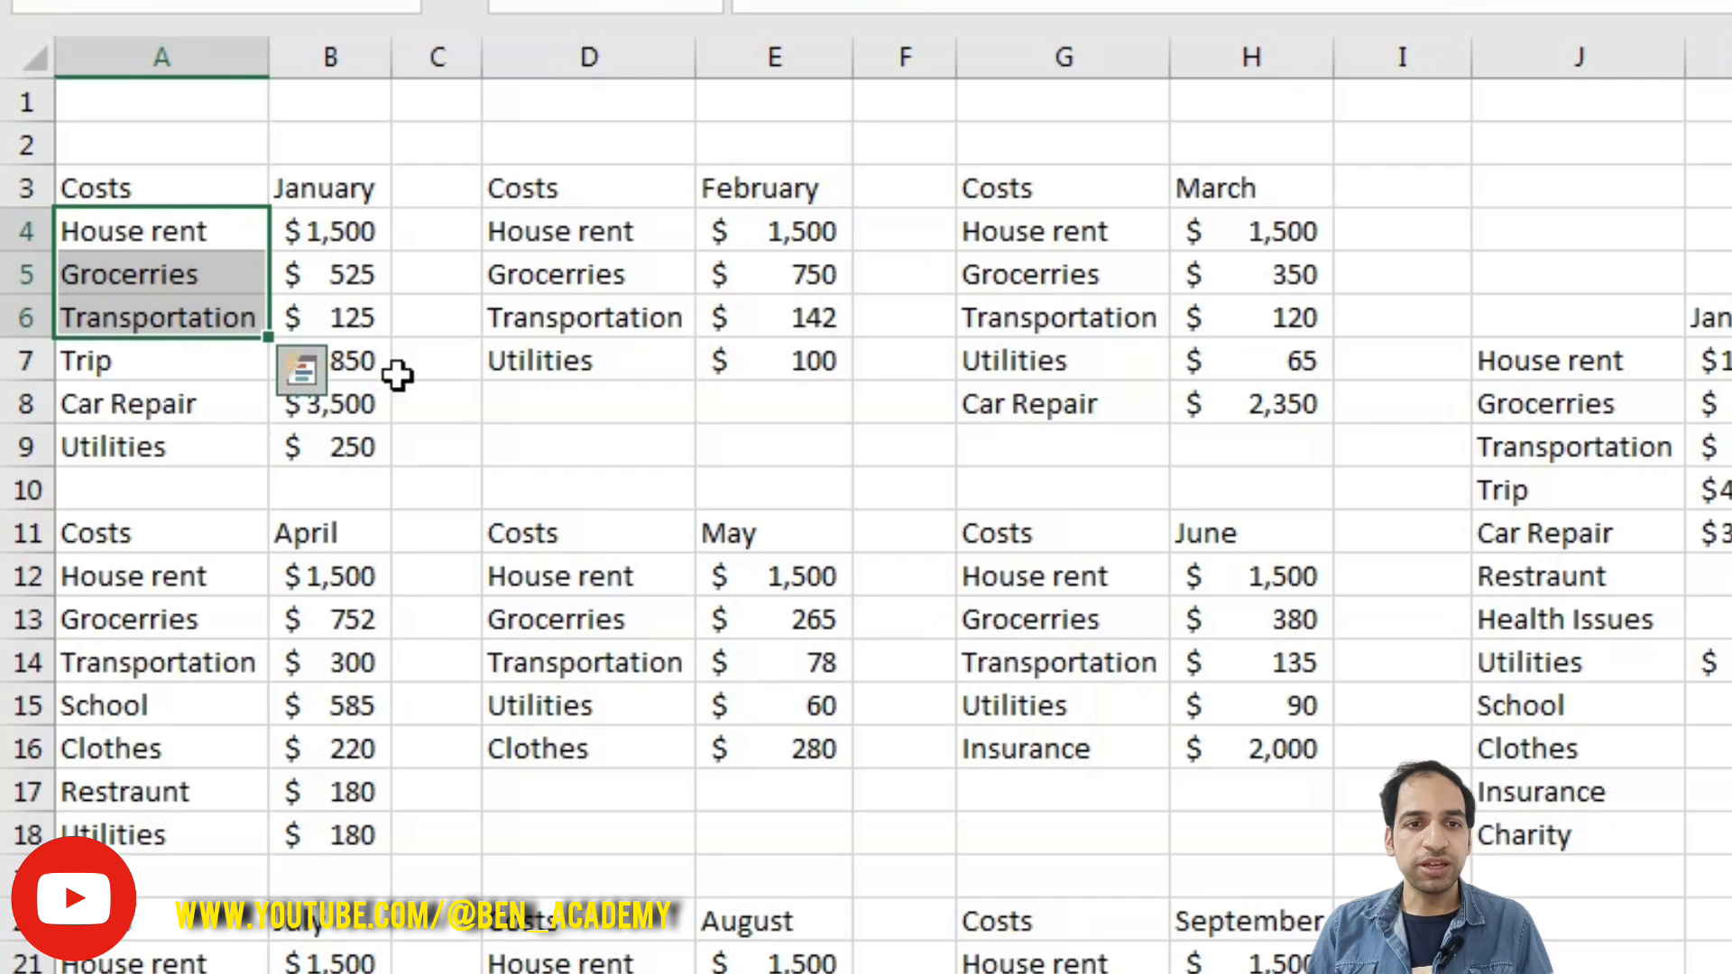
{"action": "left_click", "coordinate": [589, 446]}
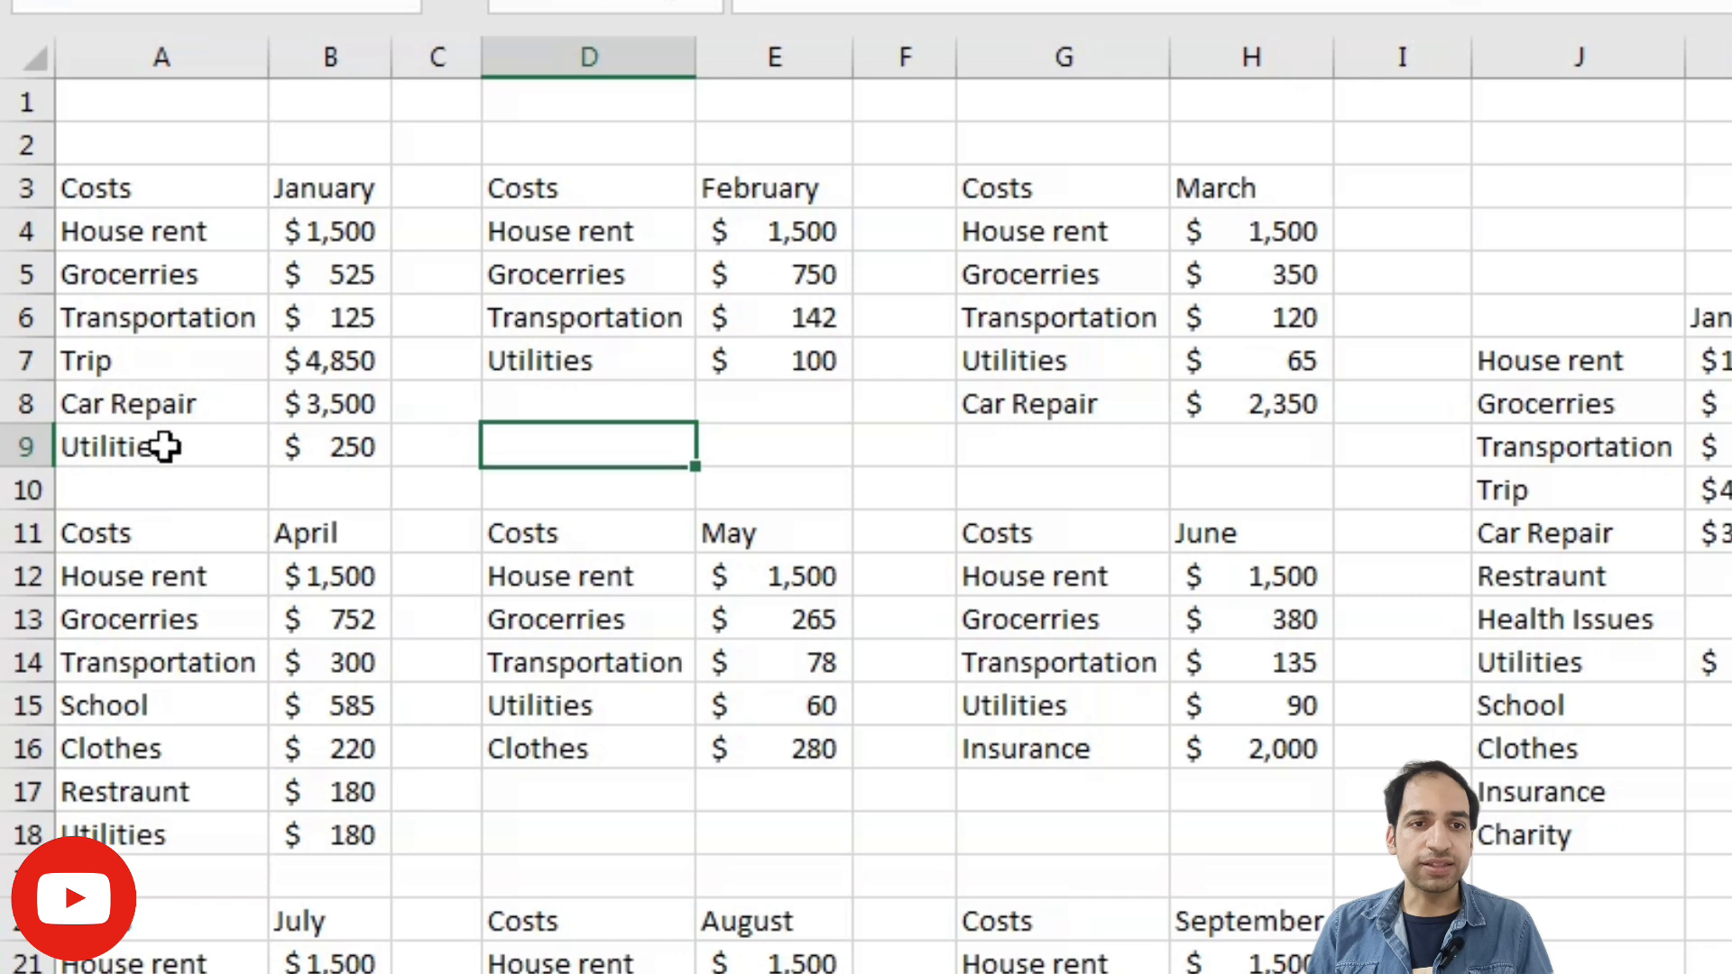
{"action": "left_click_drag", "start_coordinate": [165, 417], "coordinate": [321, 413]}
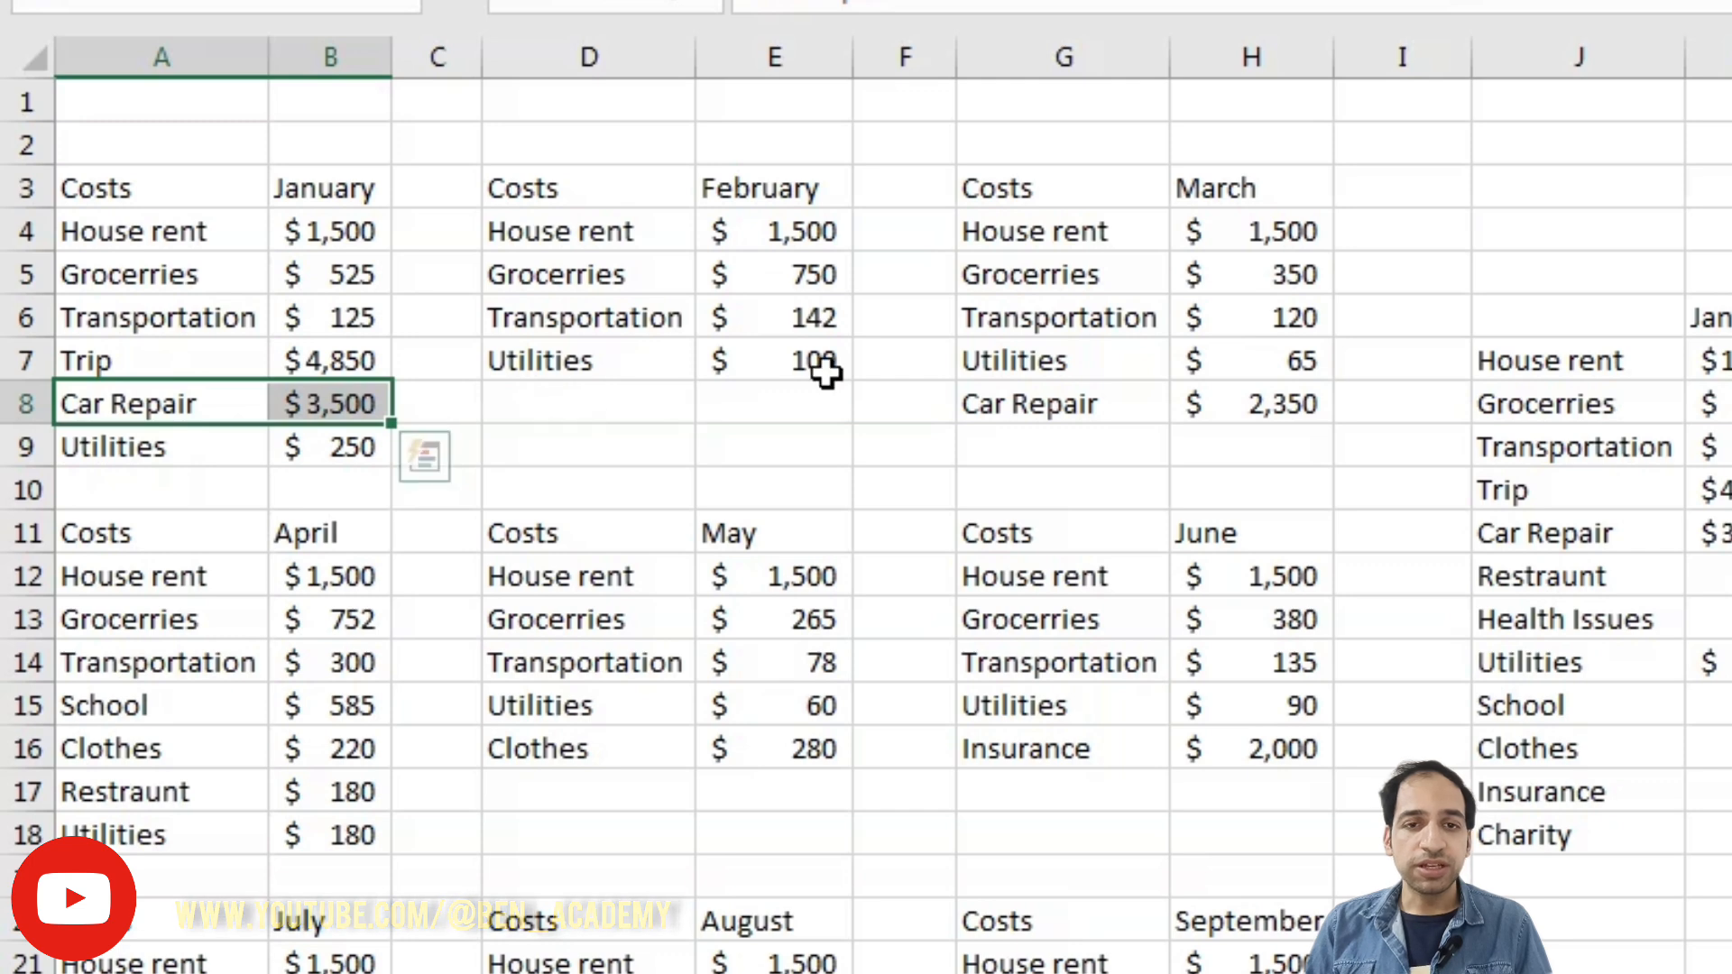
{"action": "left_click_drag", "start_coordinate": [131, 749], "coordinate": [285, 765]}
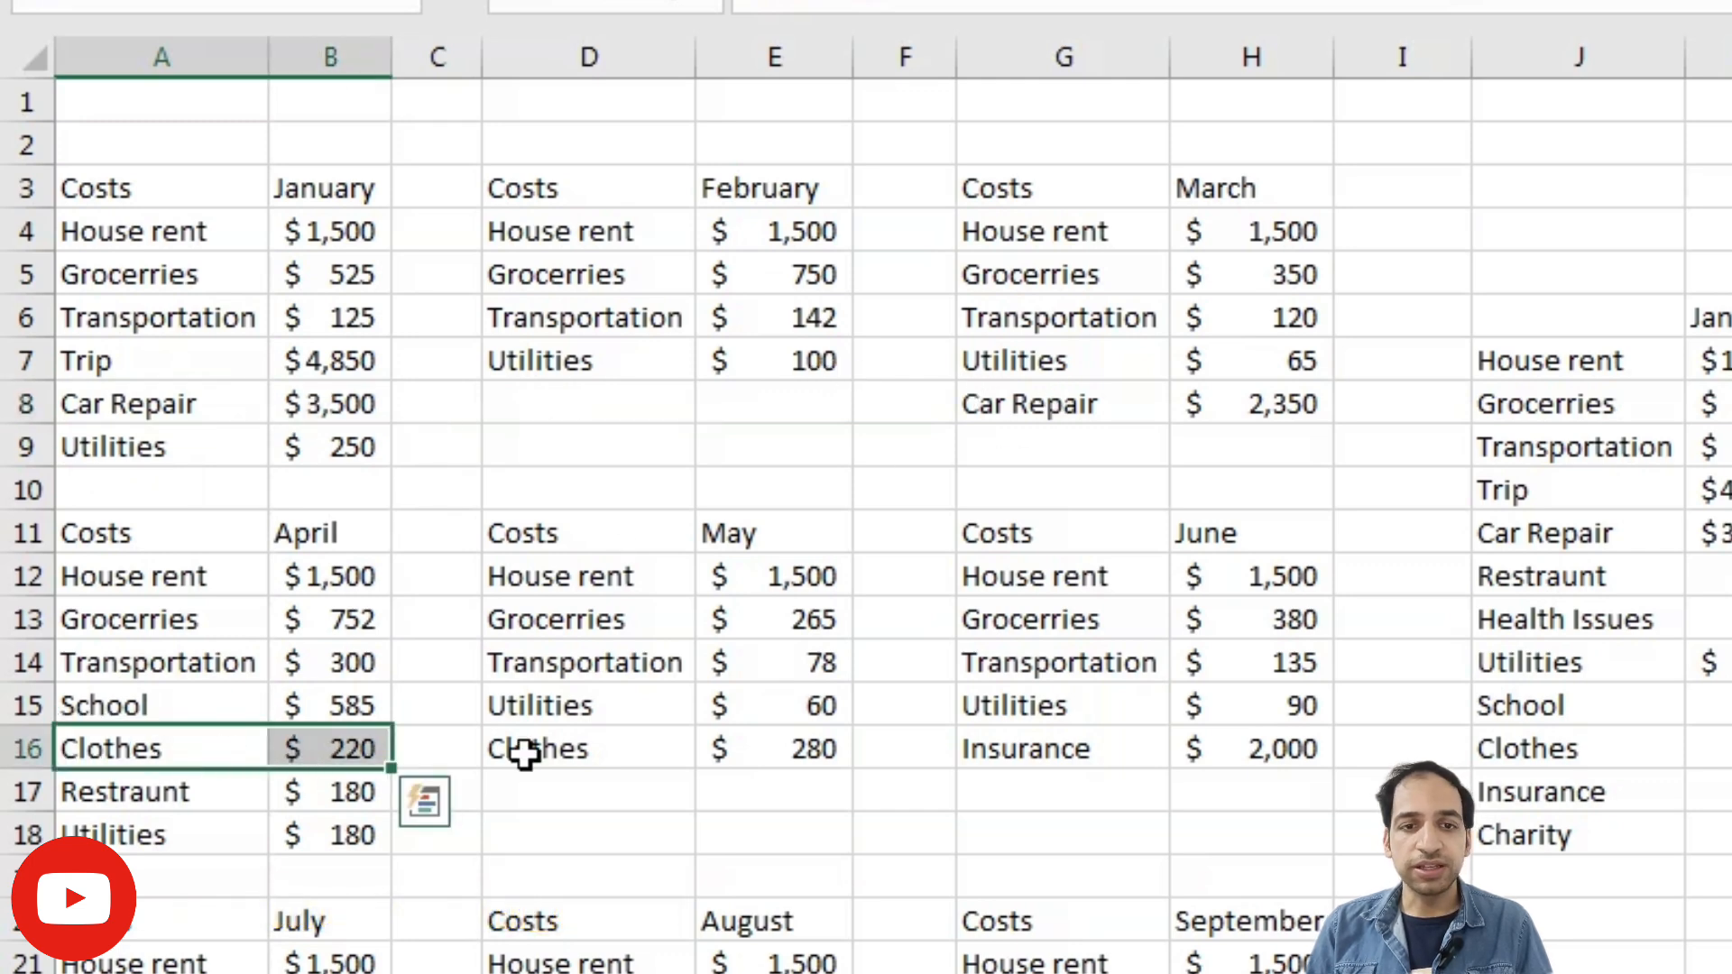
{"action": "scroll", "coordinate": [842, 695], "scroll_direction": "down", "scroll_amount": 7}
{"action": "scroll", "coordinate": [827, 692], "scroll_direction": "up", "scroll_amount": 7}
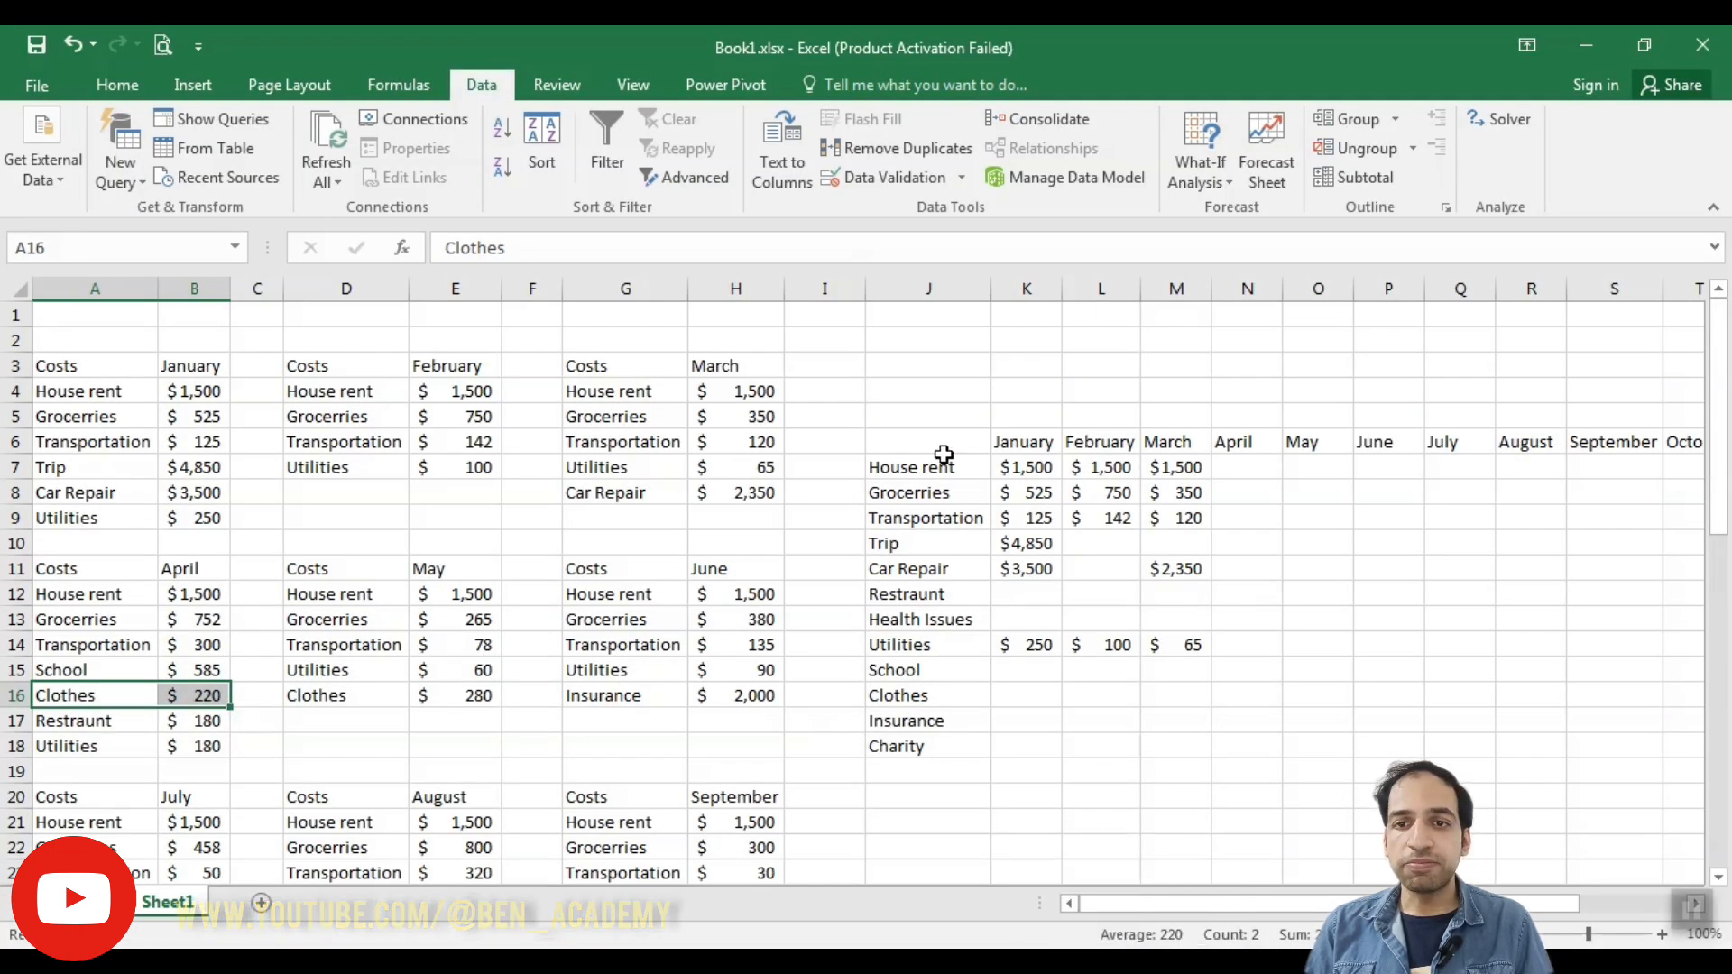
- Examine the manually built summary table, including its expense categories, month headings and filled-in amounts for January to March
{"action": "left_click_drag", "start_coordinate": [914, 462], "coordinate": [907, 751]}
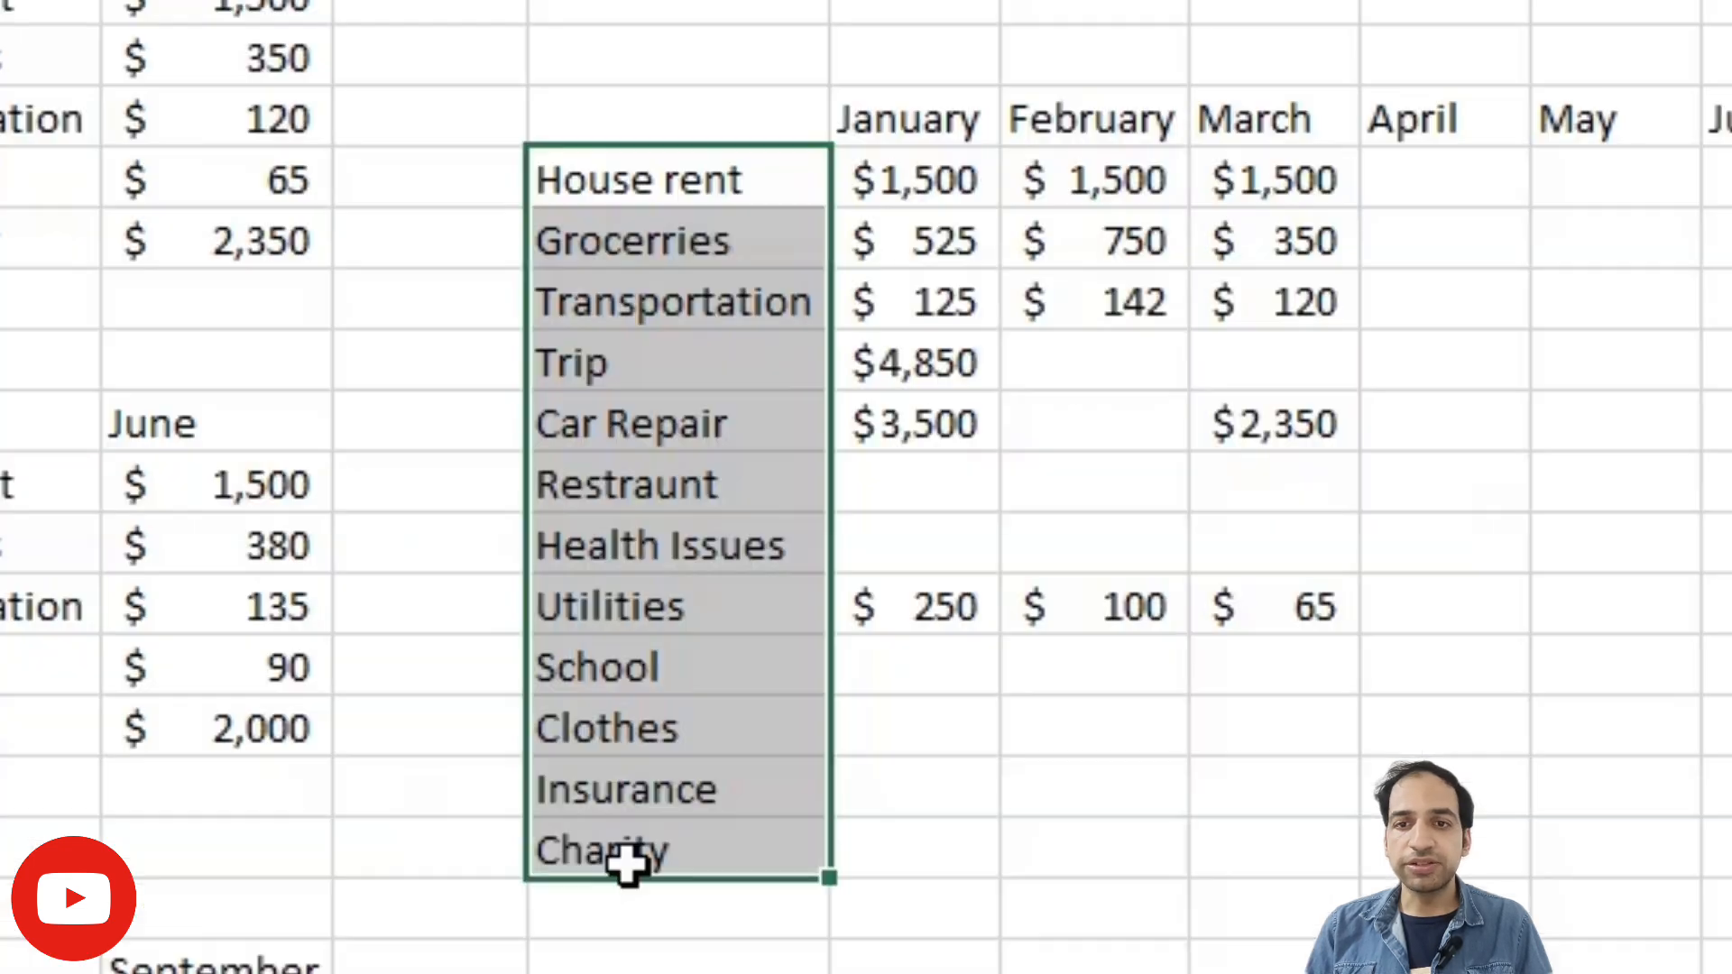
{"action": "left_click_drag", "start_coordinate": [926, 95], "coordinate": [1728, 127]}
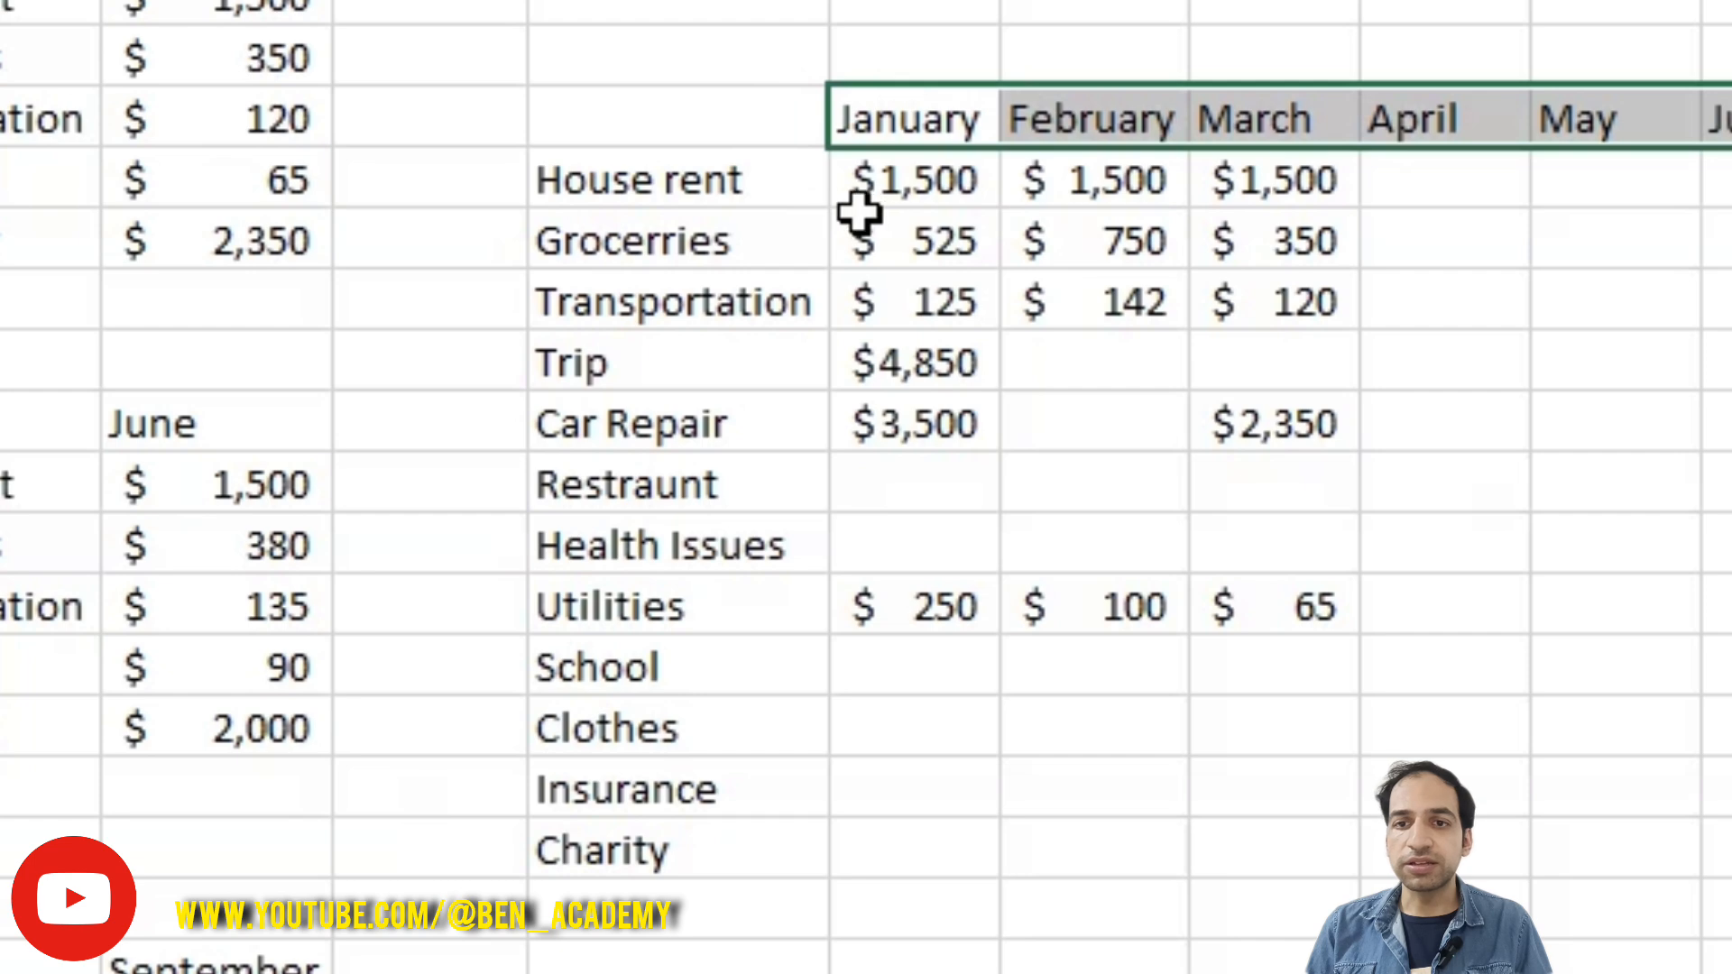
{"action": "left_click", "coordinate": [898, 179]}
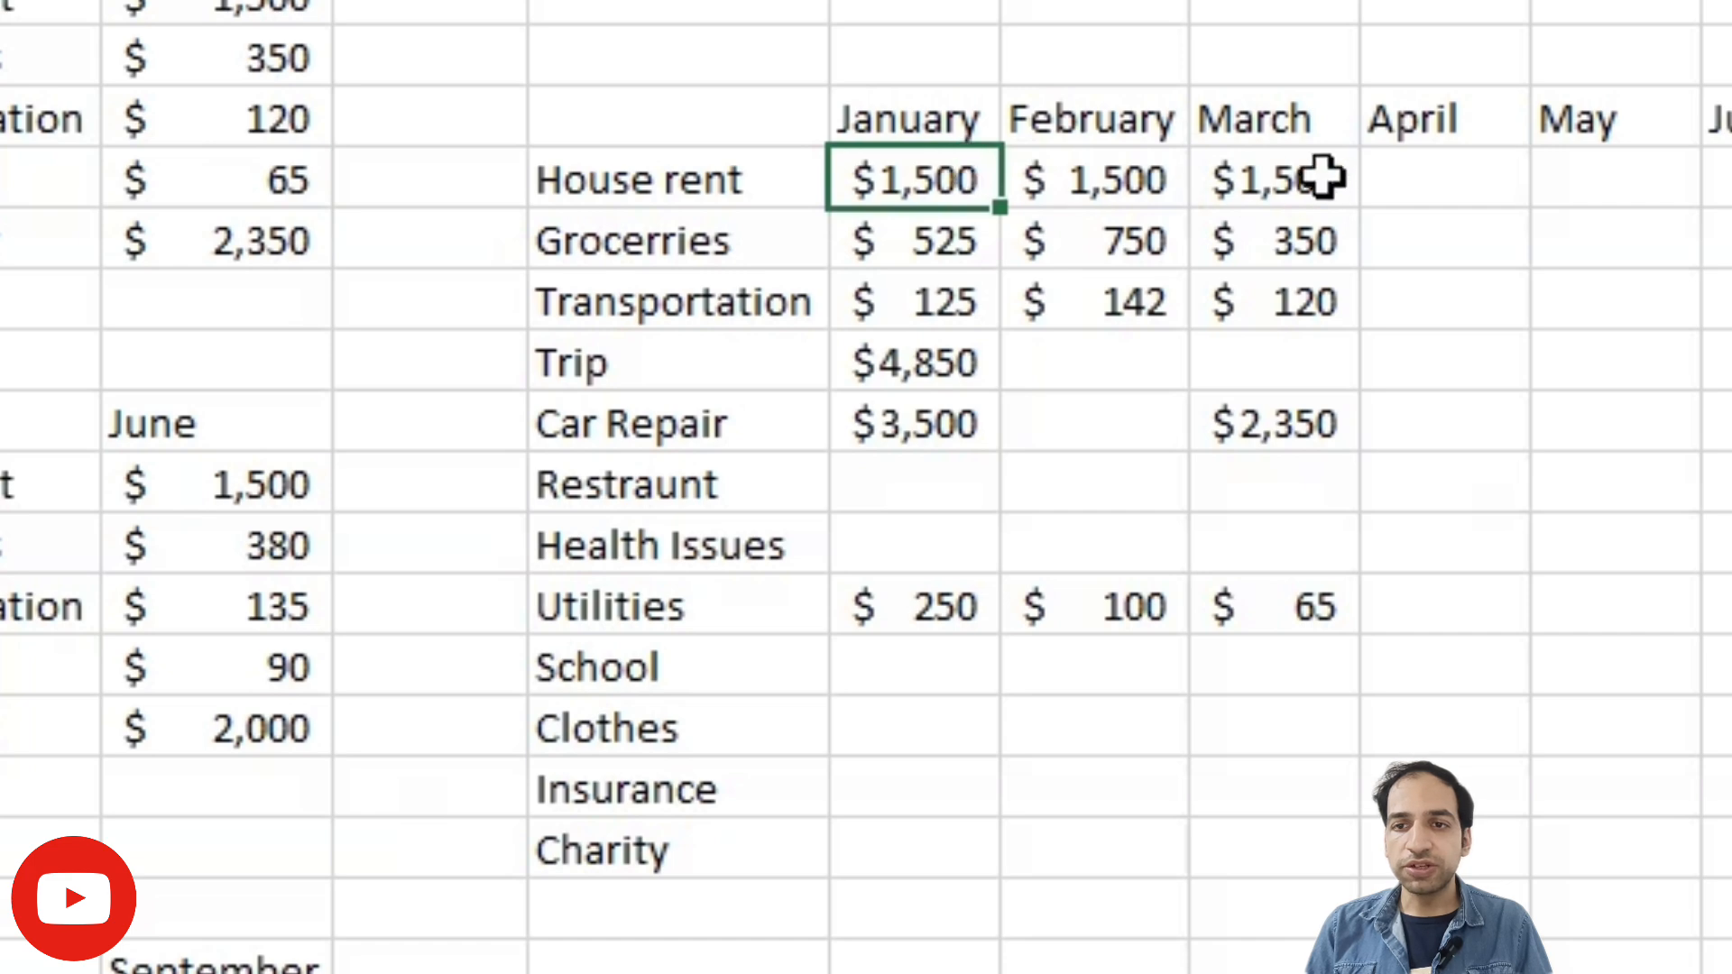
{"action": "left_click_drag", "start_coordinate": [848, 178], "coordinate": [1123, 614]}
- Enter April's costs in the summary table: House rent 1500, Grocerries 752, Transportation 300 and School 585
{"action": "left_click", "coordinate": [1474, 166]}
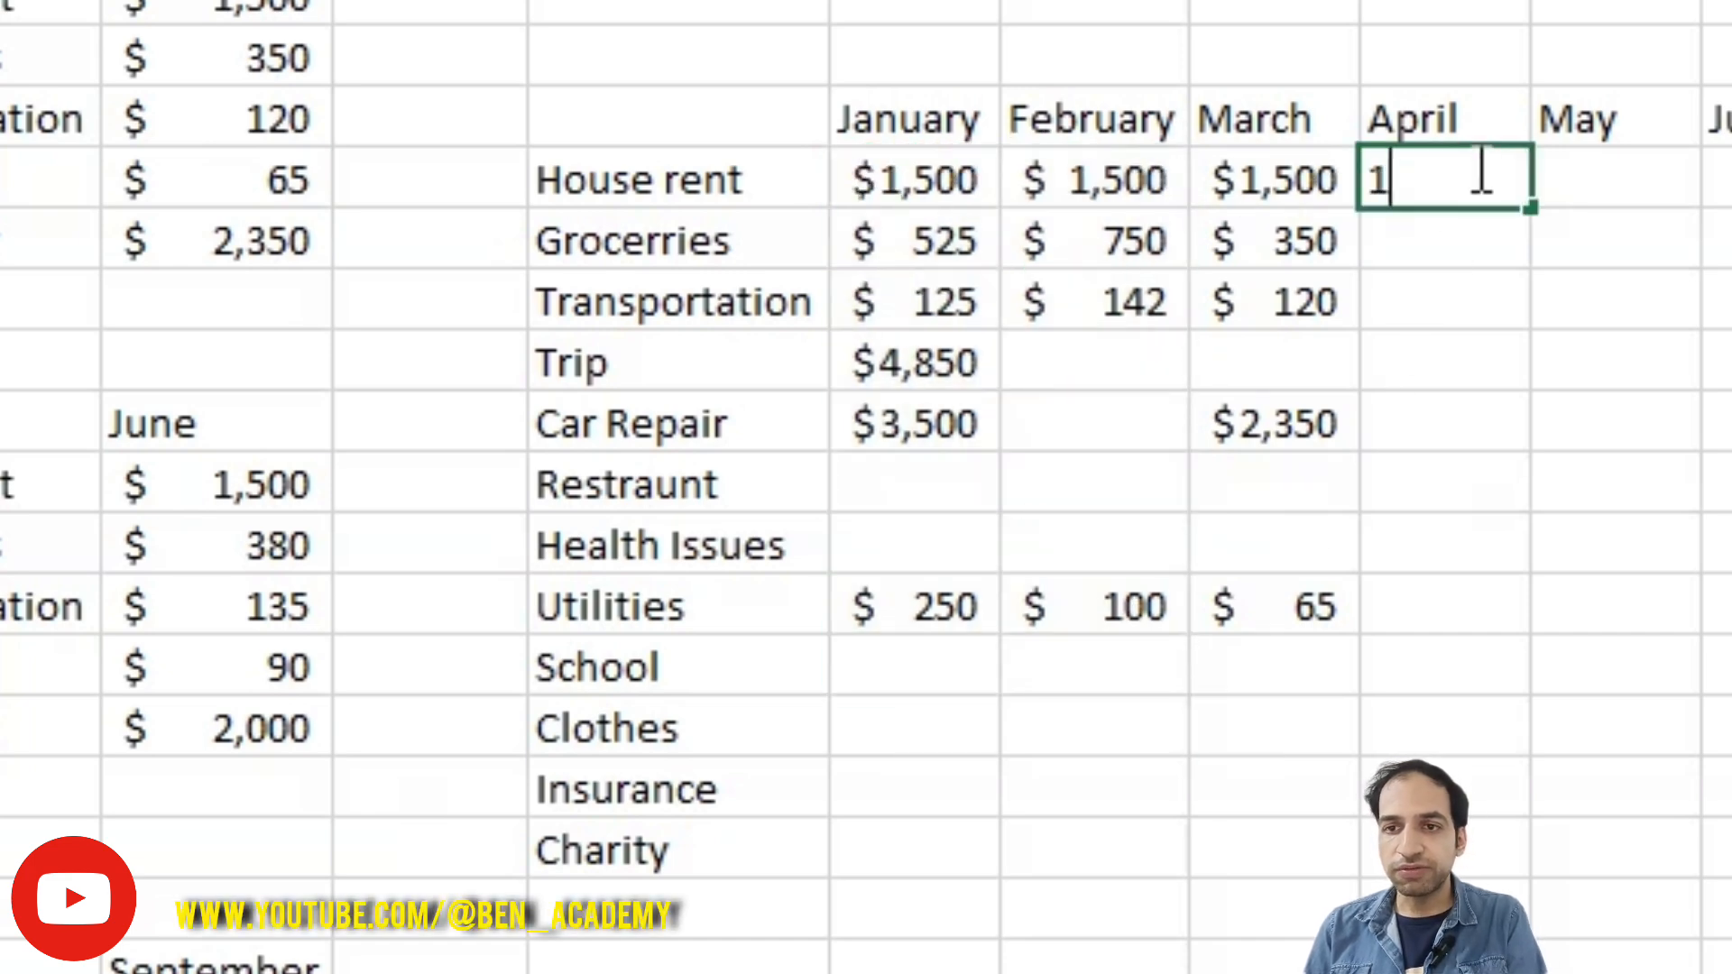
{"action": "key", "text": "Return"}
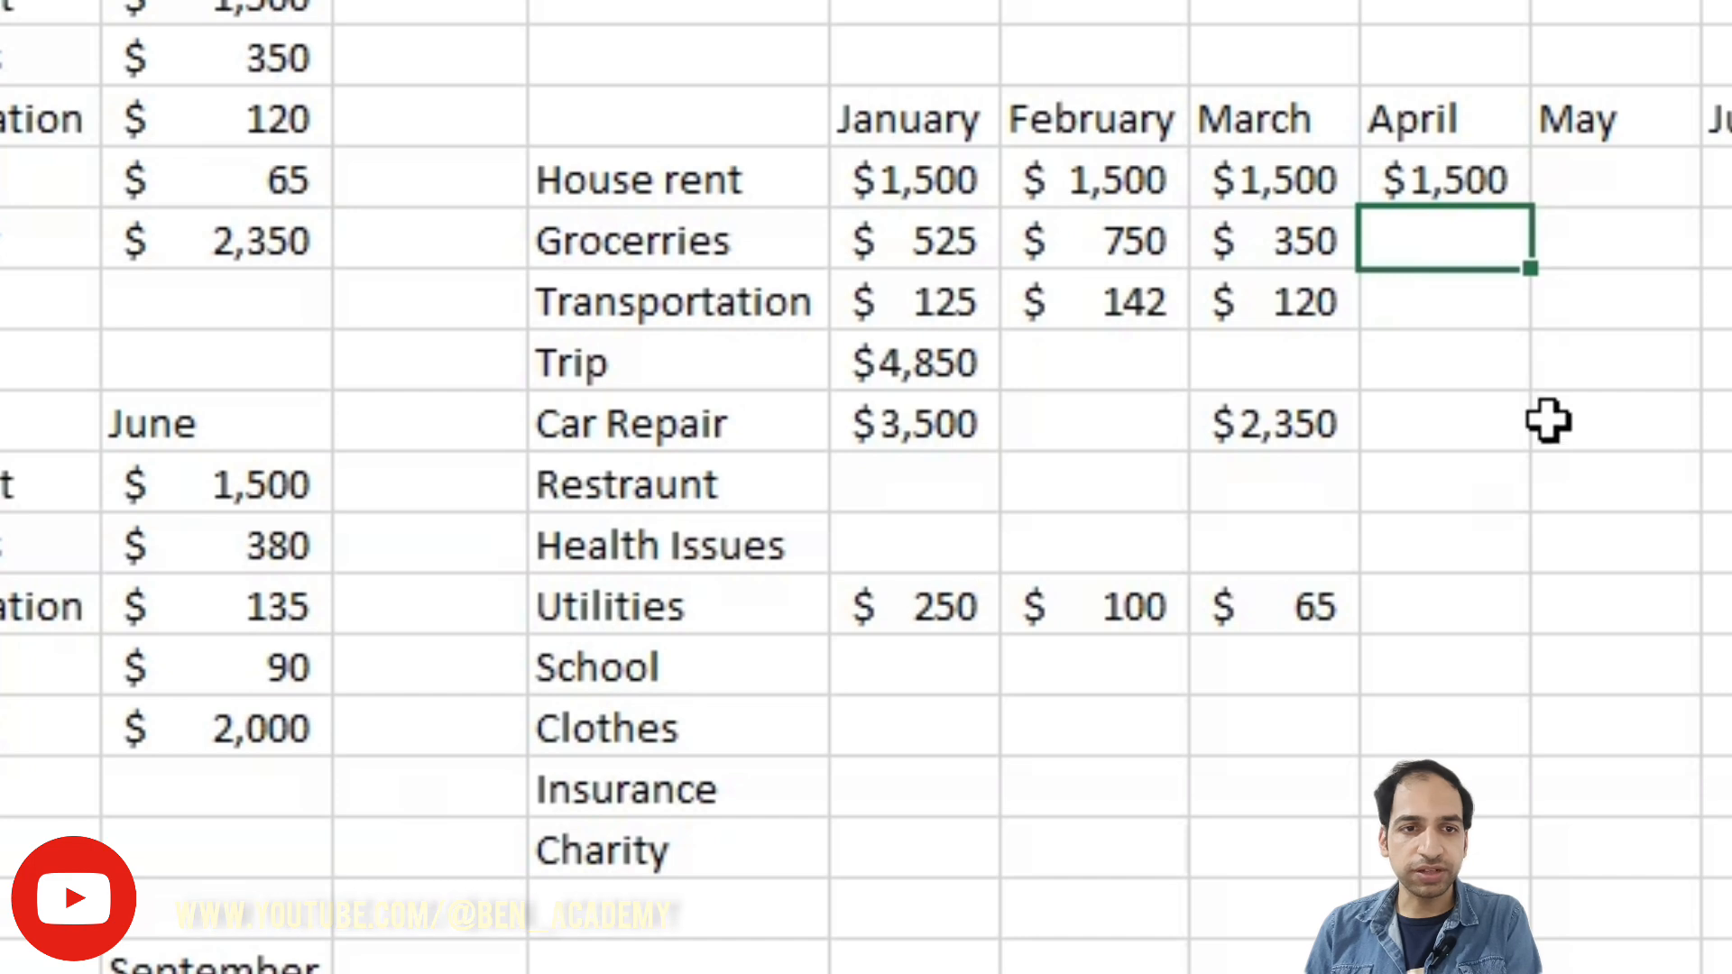
{"action": "type", "text": "752"}
{"action": "key", "text": "Return"}
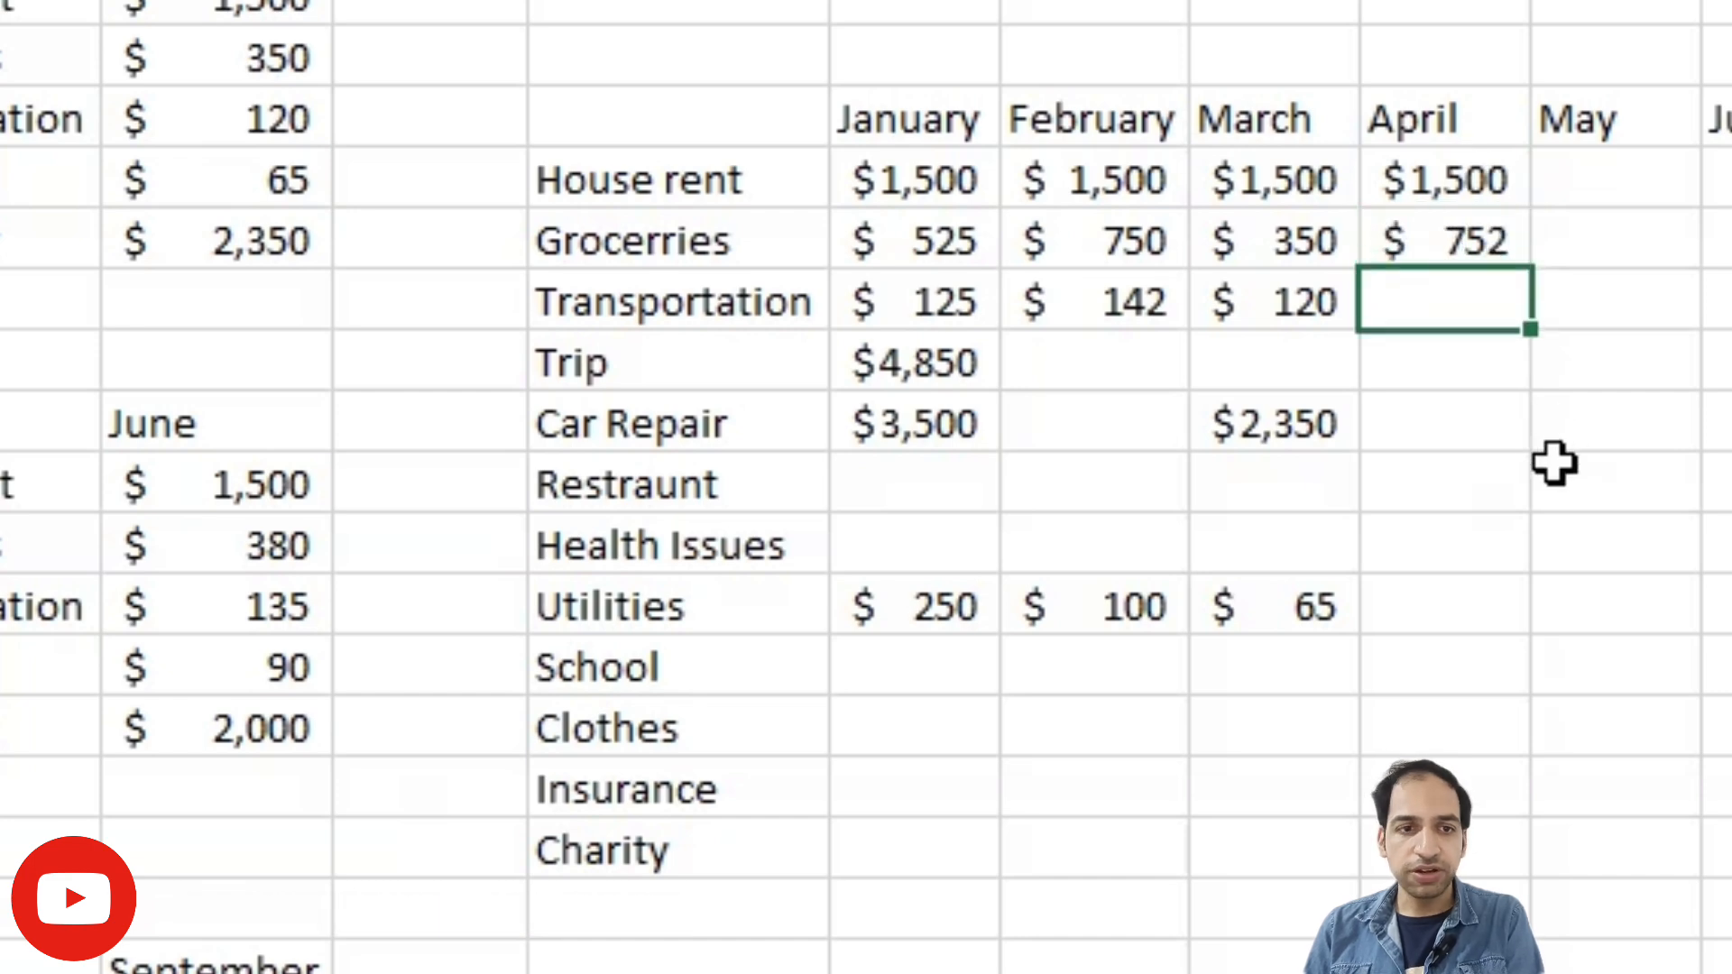
{"action": "type", "text": "300"}
{"action": "key", "text": "Return"}
{"action": "key", "text": "Down"}
{"action": "key", "text": "Down"}
{"action": "key", "text": "Down"}
{"action": "key", "text": "Down"}
{"action": "key", "text": "Down"}
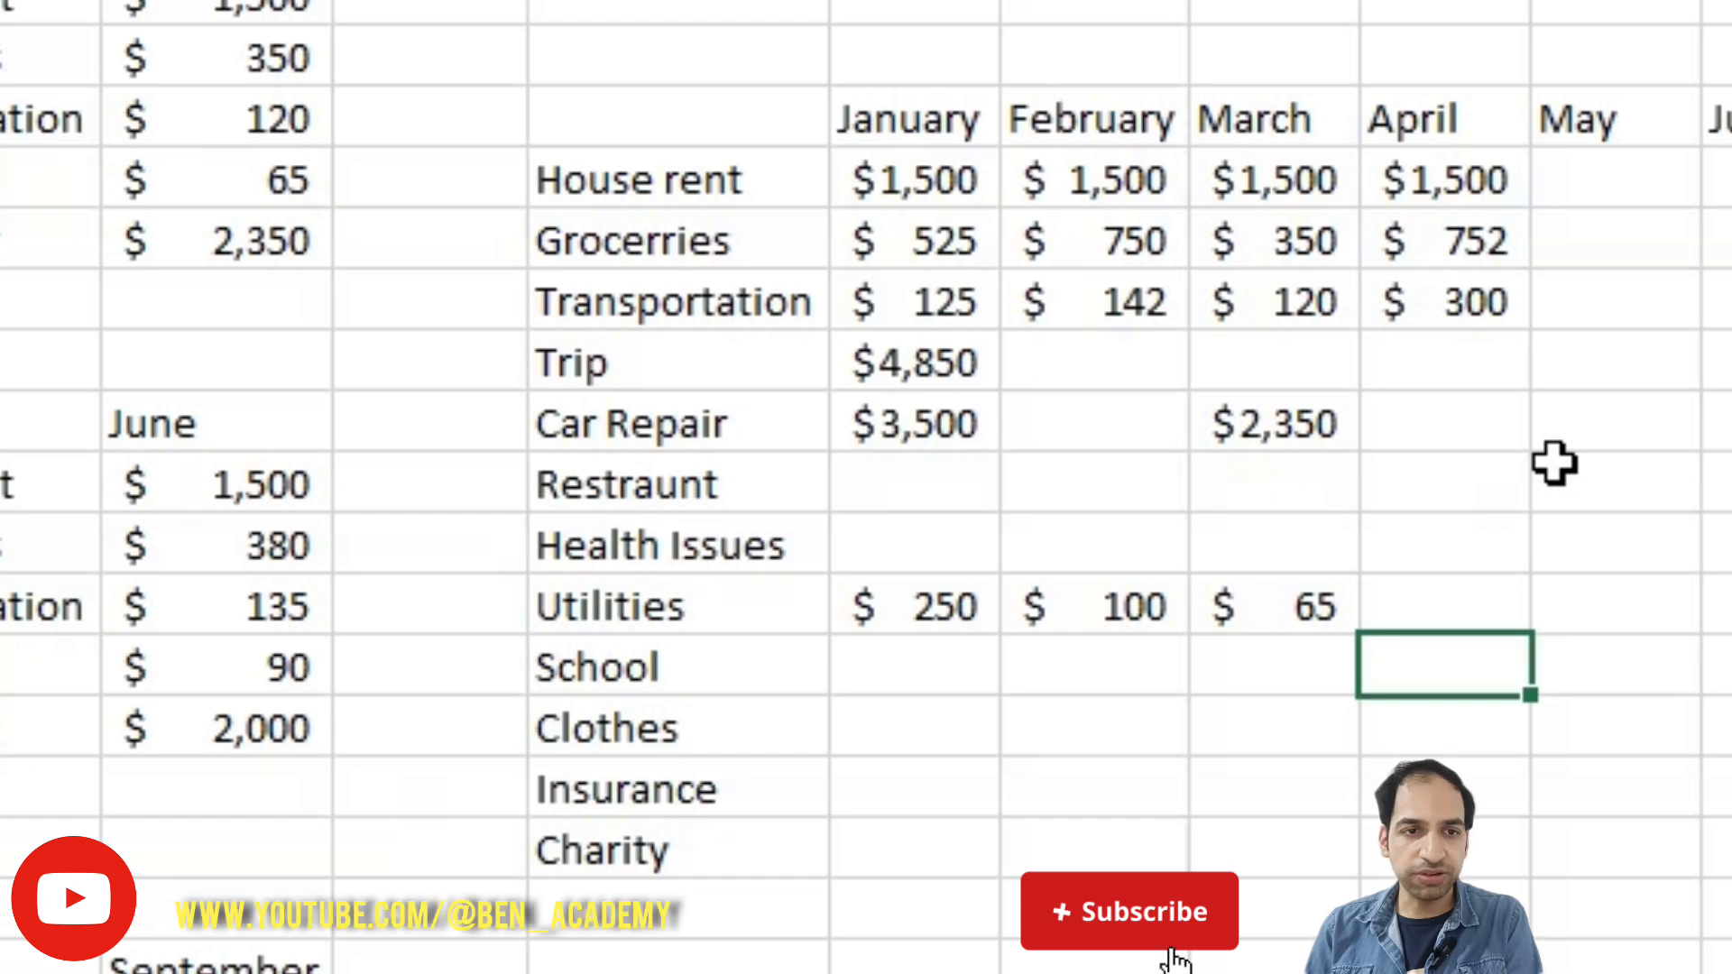
{"action": "type", "text": "585"}
{"action": "key", "text": "Return"}
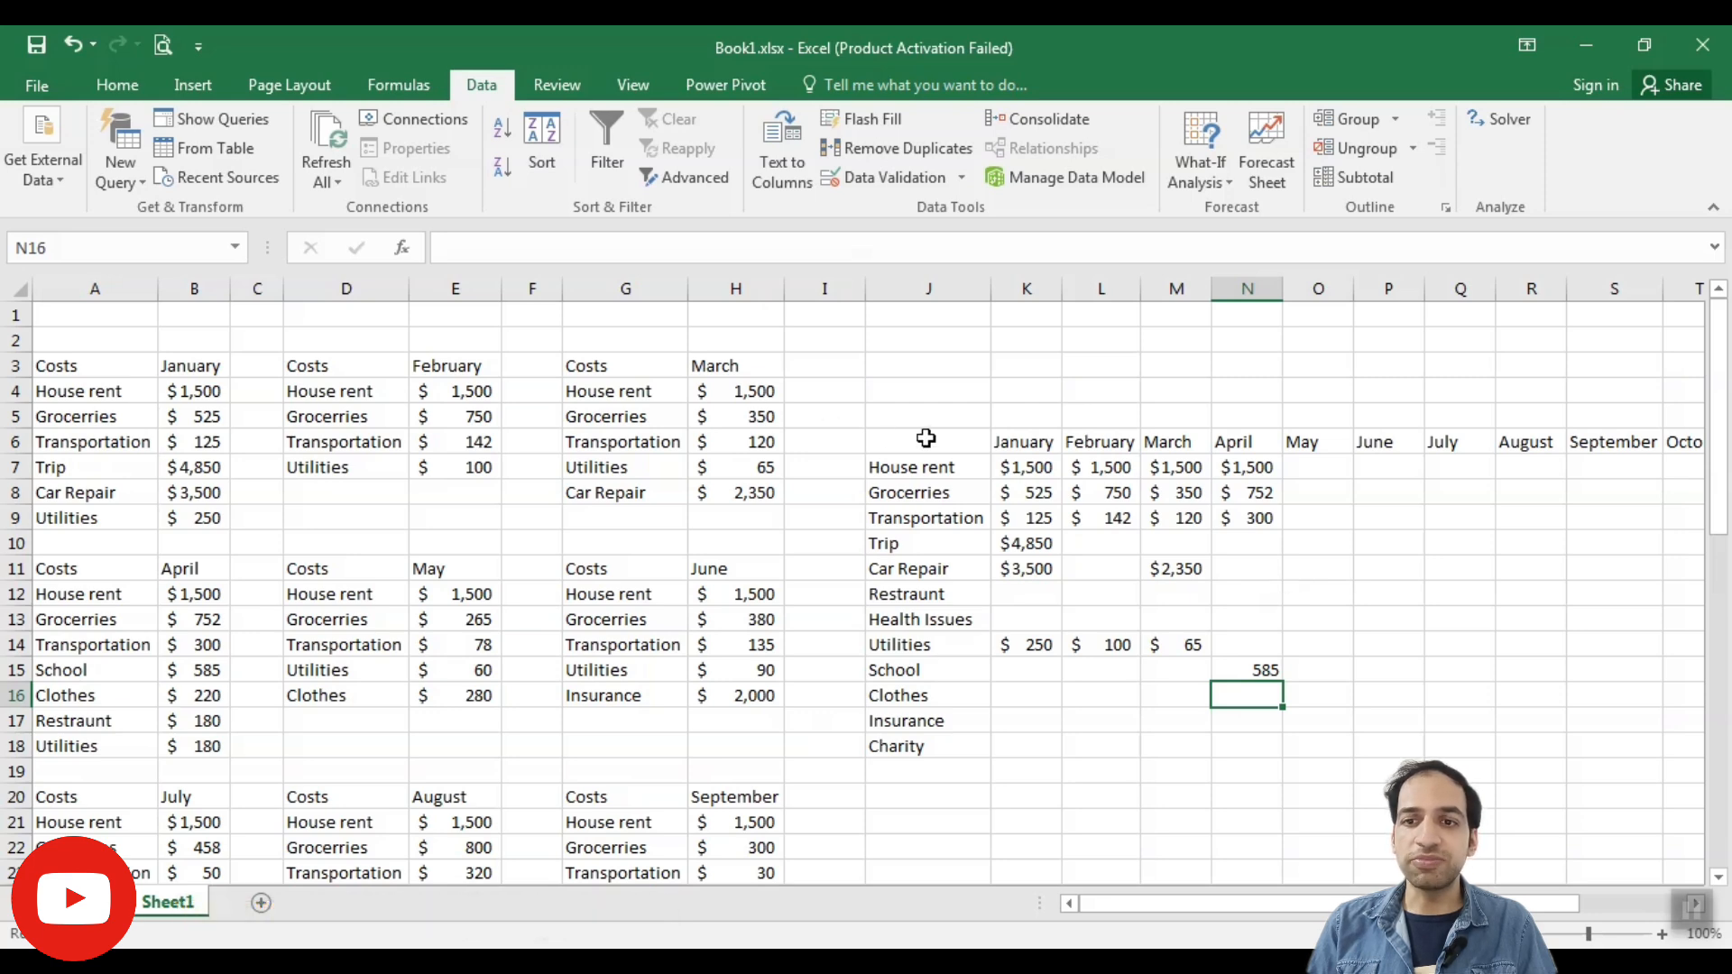
- Delete the contents of the entire manual summary table starting at J6
{"action": "left_click_drag", "start_coordinate": [927, 438], "coordinate": [1670, 742]}
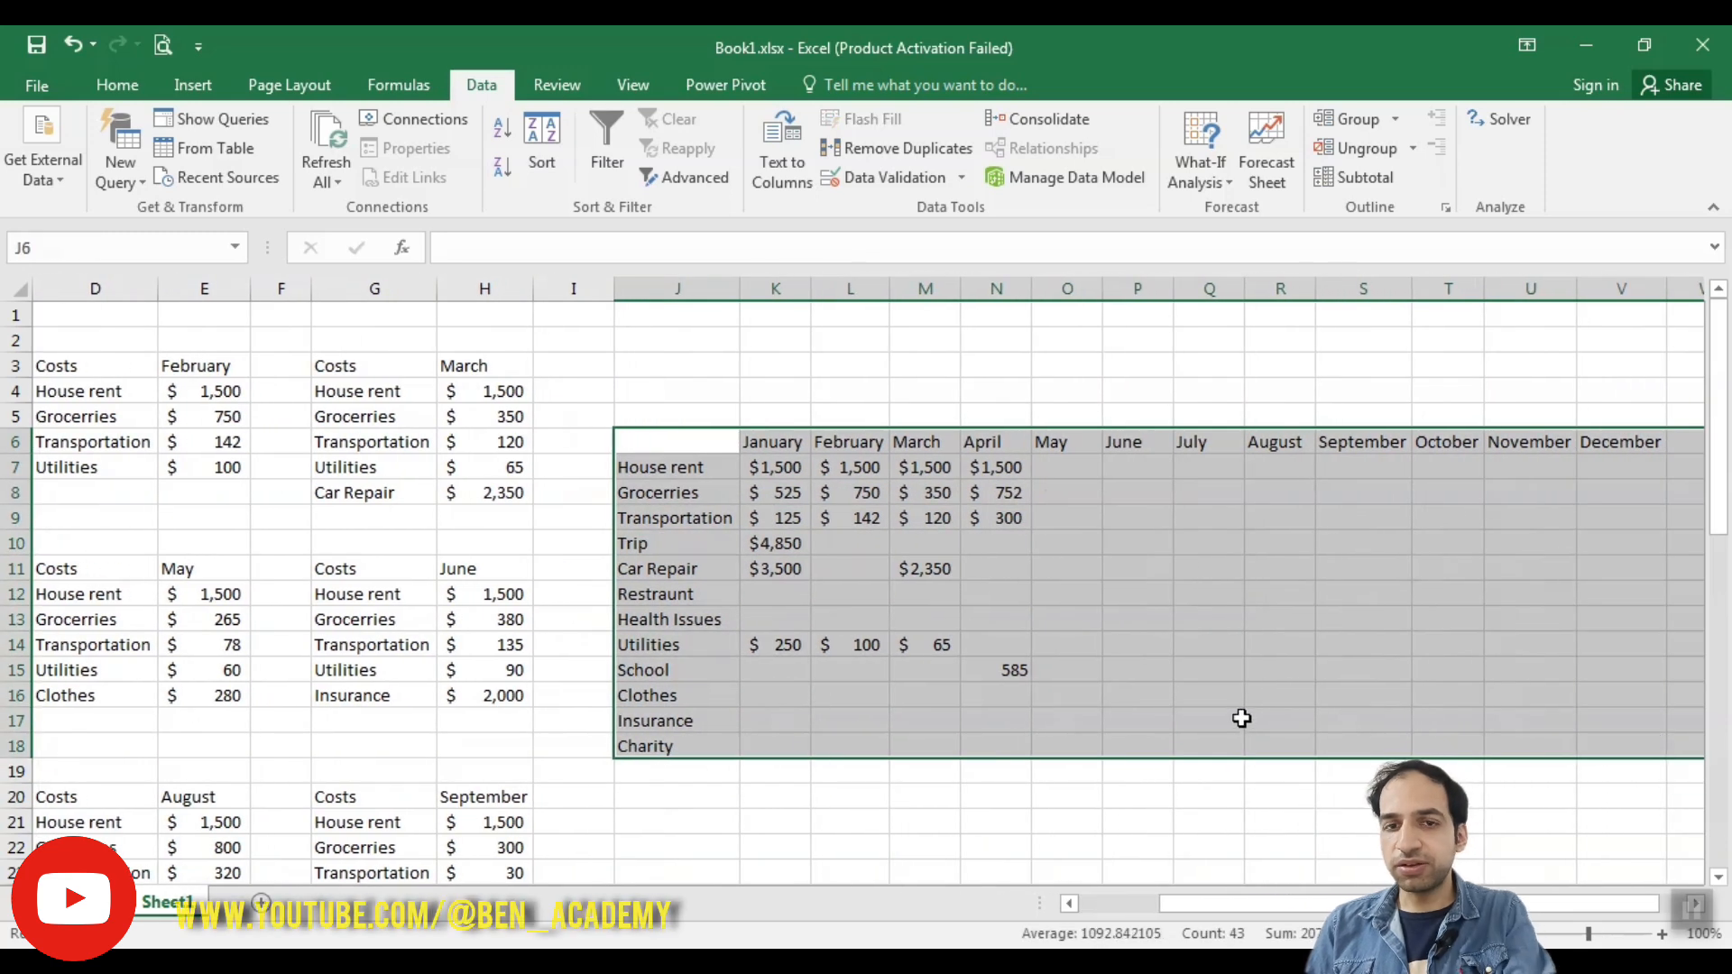
{"action": "key", "text": "Delete"}
{"action": "left_click_drag", "start_coordinate": [1292, 907], "coordinate": [1212, 907]}
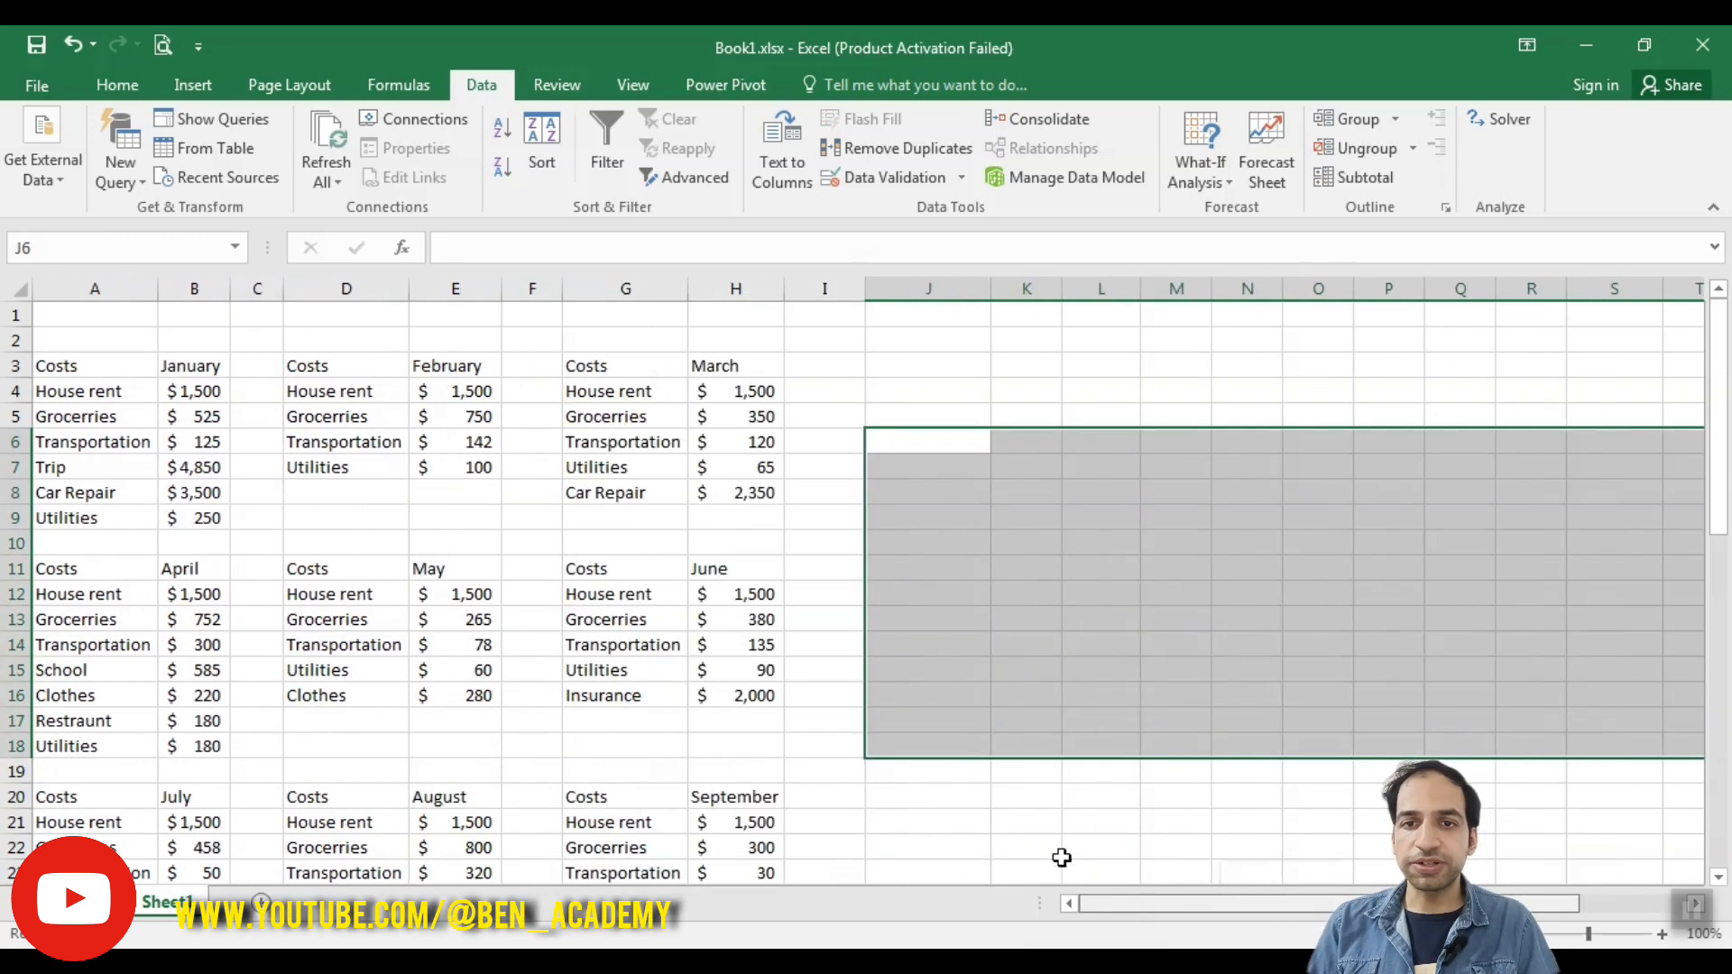
- Start a Sum consolidation at cell J6 and add January's range A3:B9 as the first reference
{"action": "left_click", "coordinate": [893, 445]}
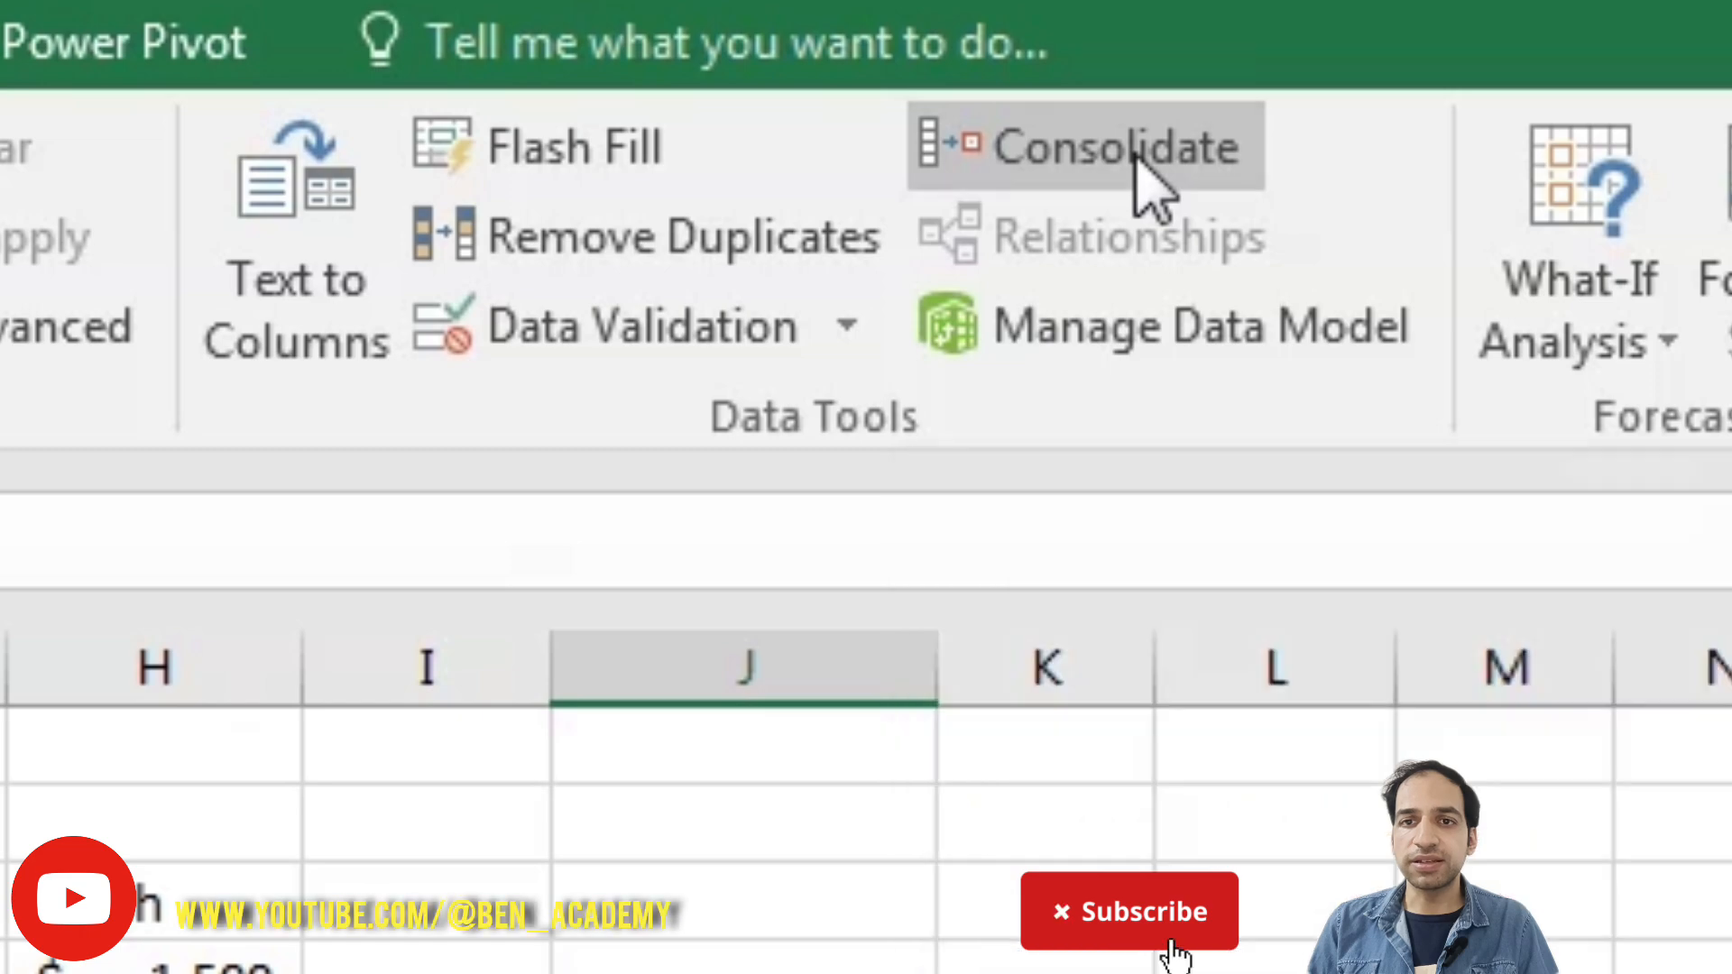
{"action": "left_click", "coordinate": [1150, 180]}
{"action": "left_click_drag", "start_coordinate": [1000, 354], "coordinate": [1003, 378]}
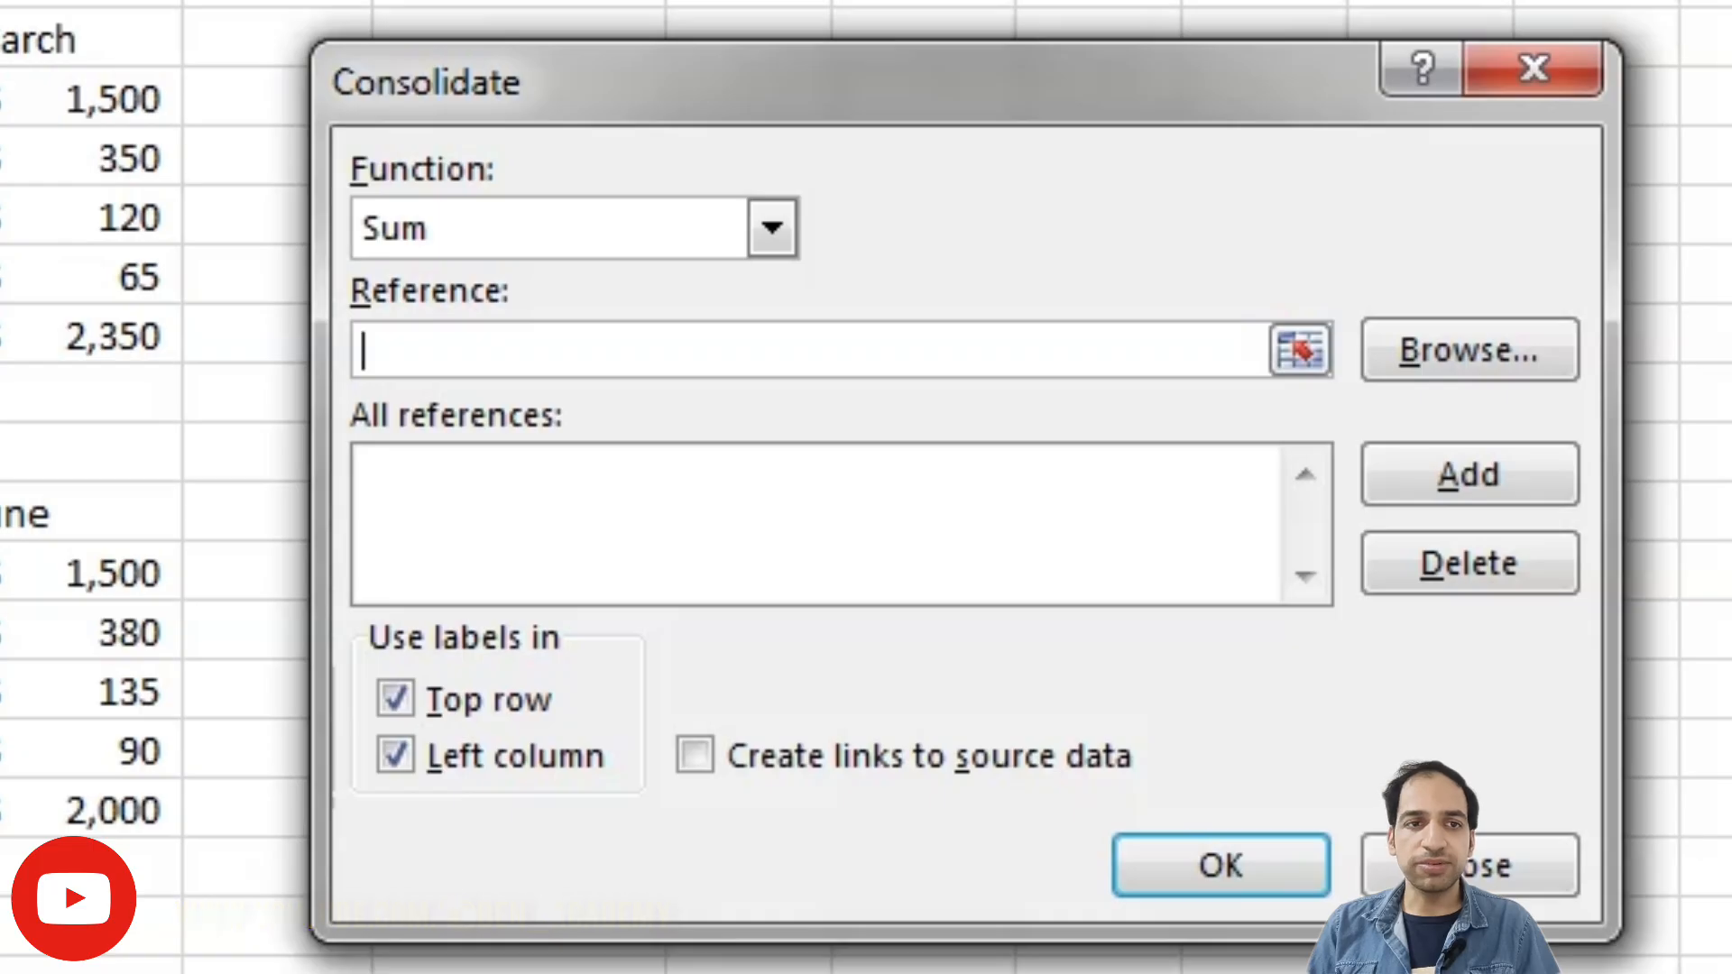
{"action": "left_click_drag", "start_coordinate": [0, 39], "coordinate": [0, 277]}
{"action": "left_click_drag", "start_coordinate": [0, 336], "coordinate": [0, 337]}
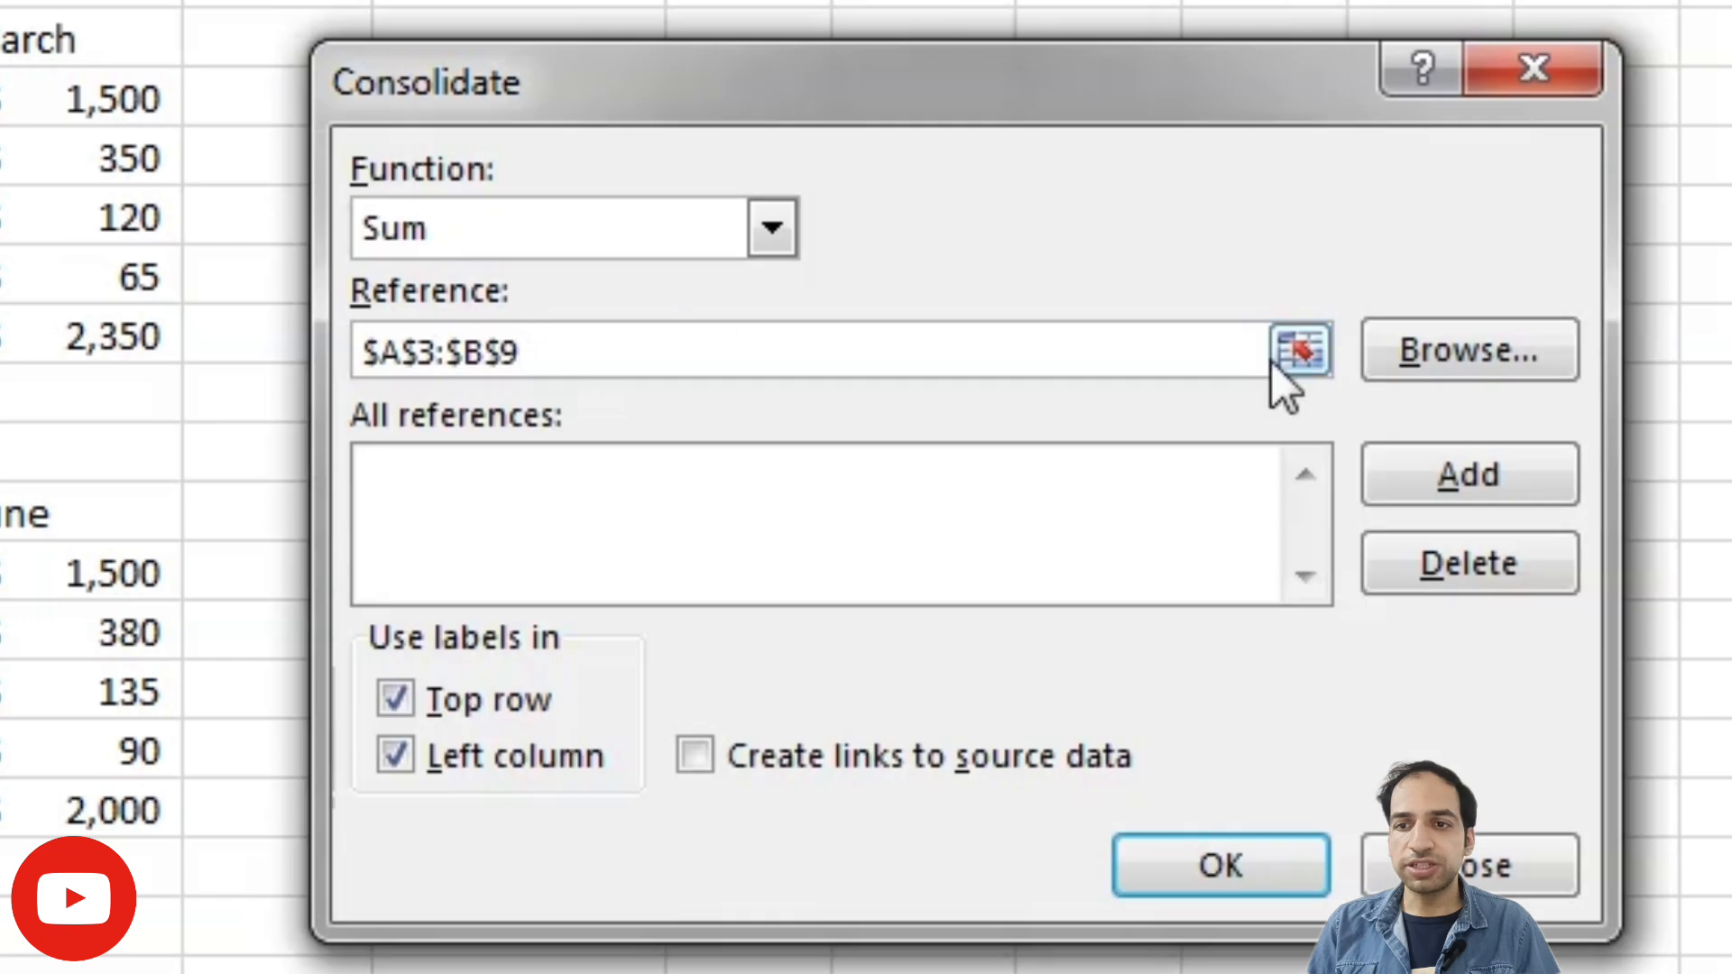
{"action": "left_click", "coordinate": [1498, 479]}
- Add February's range D3:E7 and March's range G3:H8 to the consolidation references
{"action": "left_click_drag", "start_coordinate": [0, 39], "coordinate": [0, 277]}
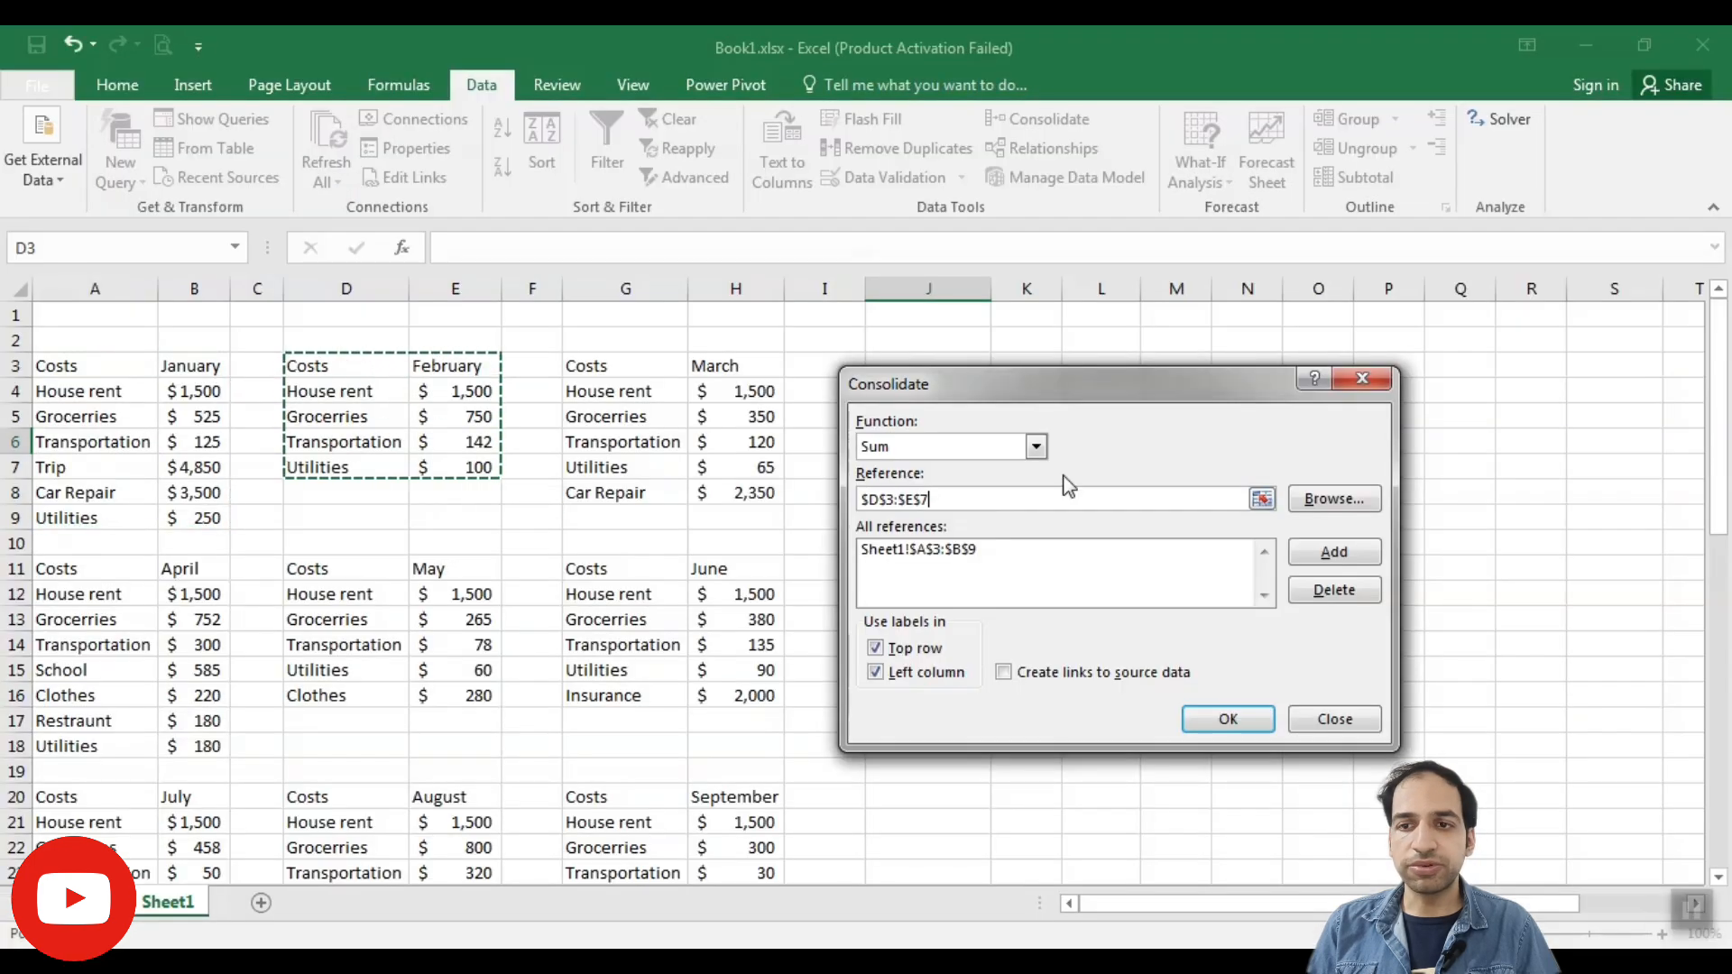
{"action": "left_click", "coordinate": [1334, 552]}
{"action": "left_click_drag", "start_coordinate": [638, 367], "coordinate": [749, 493]}
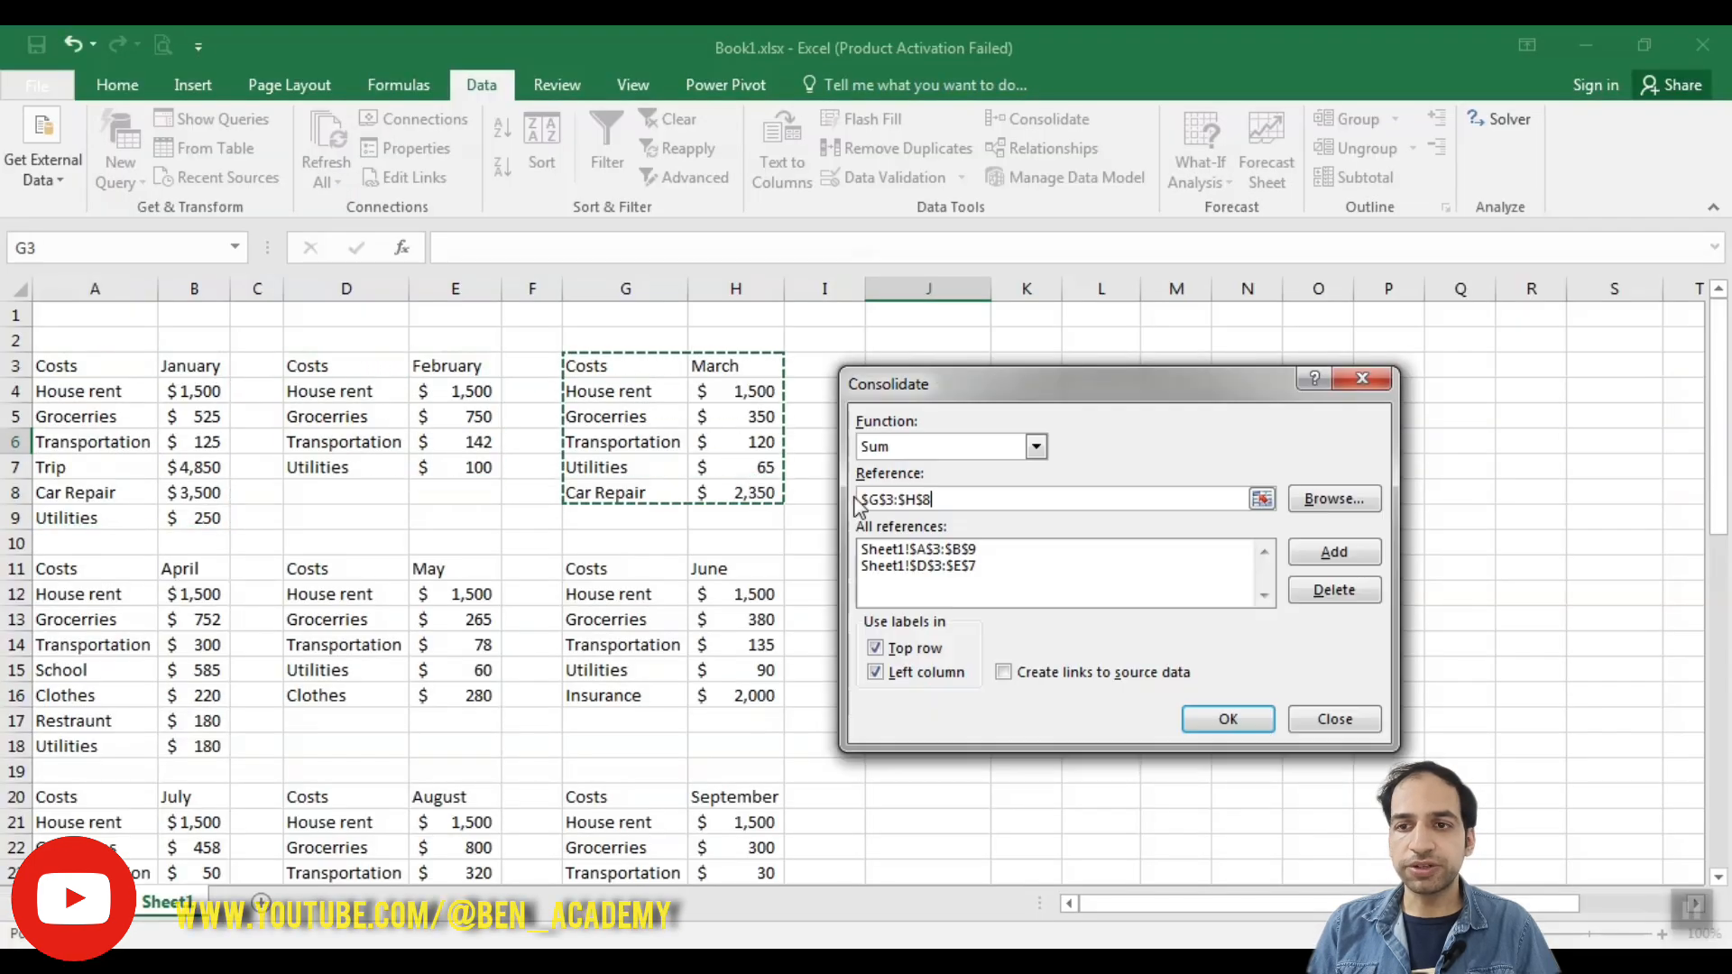
{"action": "left_click", "coordinate": [1335, 553]}
- Add the April, May and June ranges A11:B18, D11:E16 and G11:H16 to the consolidation references
{"action": "left_click_drag", "start_coordinate": [63, 568], "coordinate": [194, 746]}
{"action": "left_click", "coordinate": [1334, 552]}
{"action": "left_click_drag", "start_coordinate": [338, 569], "coordinate": [454, 695]}
{"action": "left_click", "coordinate": [1335, 552]}
{"action": "left_click_drag", "start_coordinate": [623, 568], "coordinate": [732, 695]}
{"action": "left_click", "coordinate": [1334, 552]}
- Add the July, August and September ranges A20:B25, D20:E25 and G20:H25 to the consolidation references
{"action": "scroll", "coordinate": [101, 797], "scroll_direction": "down", "scroll_amount": 1}
{"action": "left_click_drag", "start_coordinate": [82, 721], "coordinate": [193, 847]}
{"action": "left_click", "coordinate": [1334, 552]}
{"action": "left_click_drag", "start_coordinate": [339, 721], "coordinate": [454, 849]}
{"action": "left_click", "coordinate": [1334, 552]}
{"action": "left_click_drag", "start_coordinate": [623, 721], "coordinate": [733, 847]}
{"action": "left_click", "coordinate": [1334, 552]}
- Add the October to December ranges A27:B32, D27:E32 and G27:H32, and run the consolidation with top-row and left-column labels
{"action": "scroll", "coordinate": [128, 516], "scroll_direction": "down", "scroll_amount": 5}
{"action": "left_click_drag", "start_coordinate": [128, 515], "coordinate": [194, 644]}
{"action": "left_click", "coordinate": [1335, 552]}
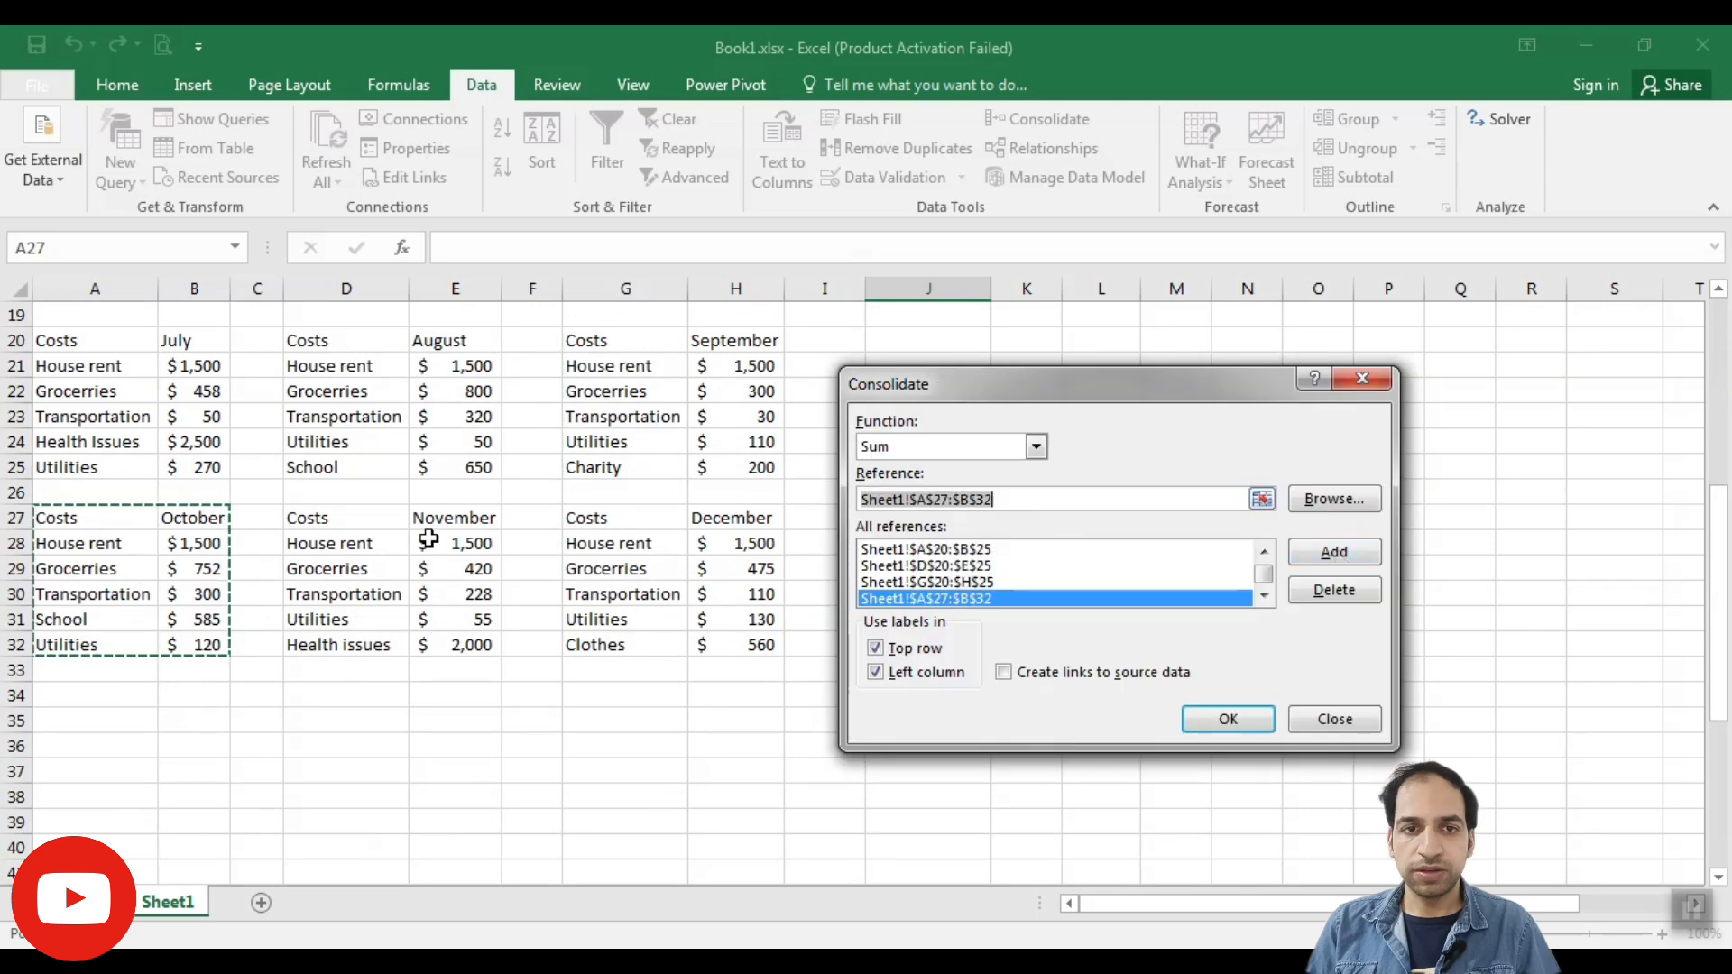
{"action": "left_click_drag", "start_coordinate": [338, 518], "coordinate": [462, 646]}
{"action": "left_click", "coordinate": [1334, 545]}
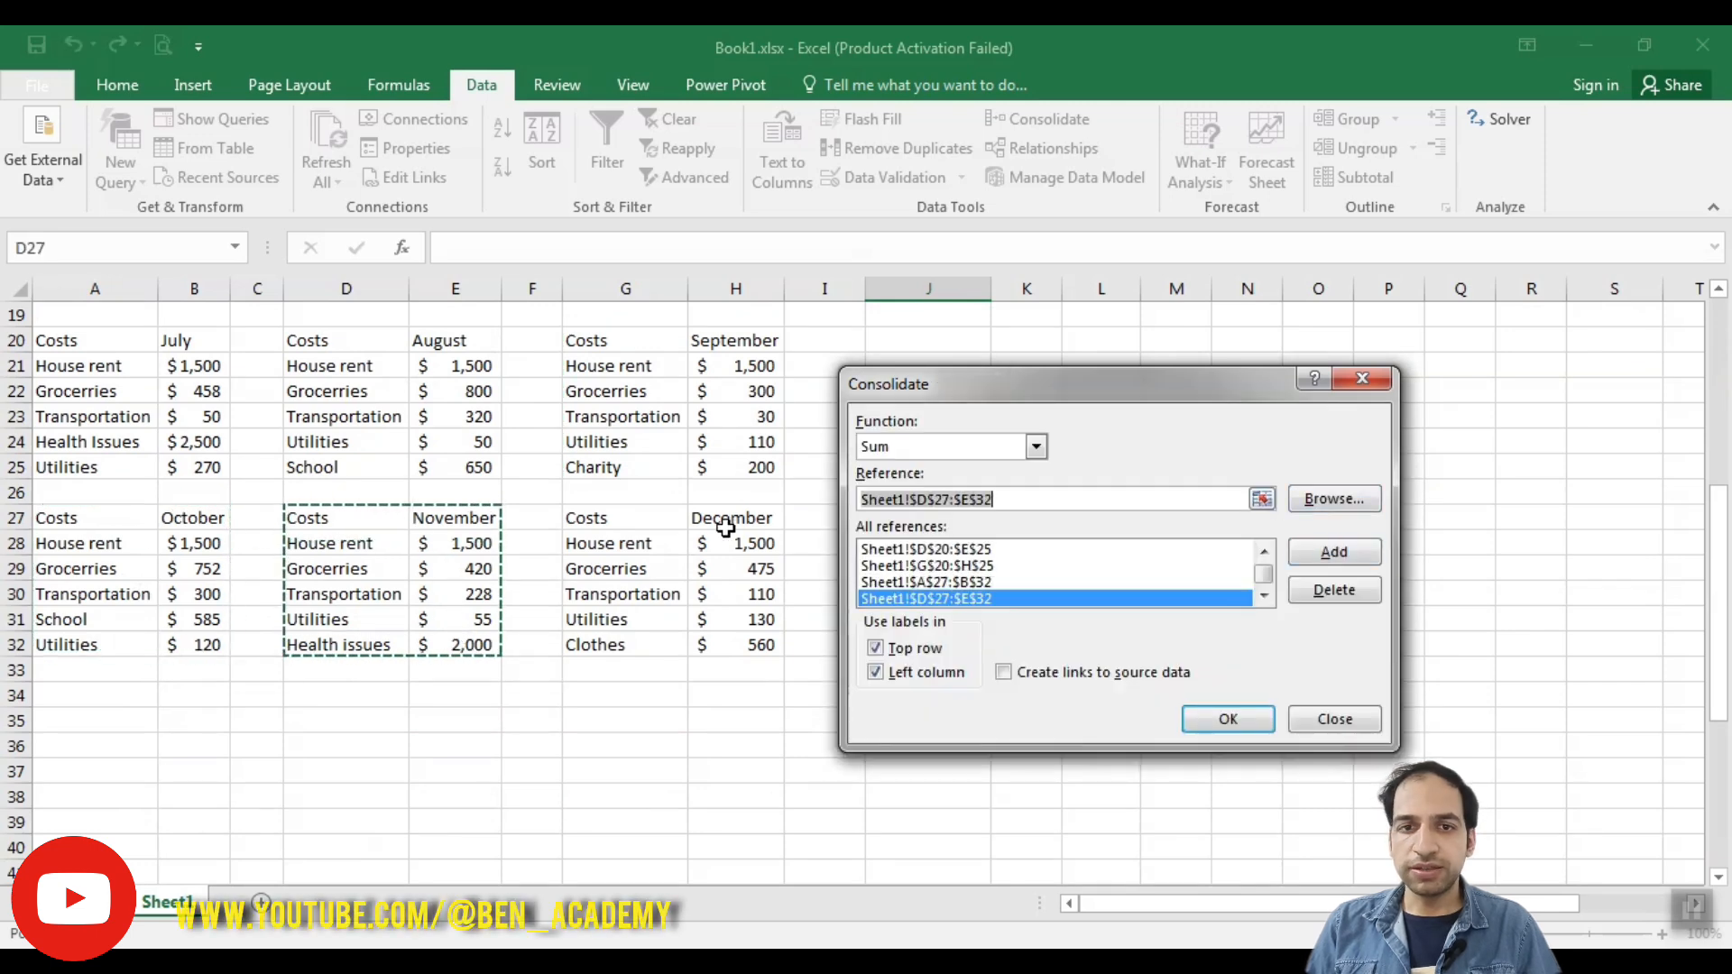
{"action": "left_click_drag", "start_coordinate": [620, 519], "coordinate": [733, 646]}
{"action": "left_click", "coordinate": [1334, 552]}
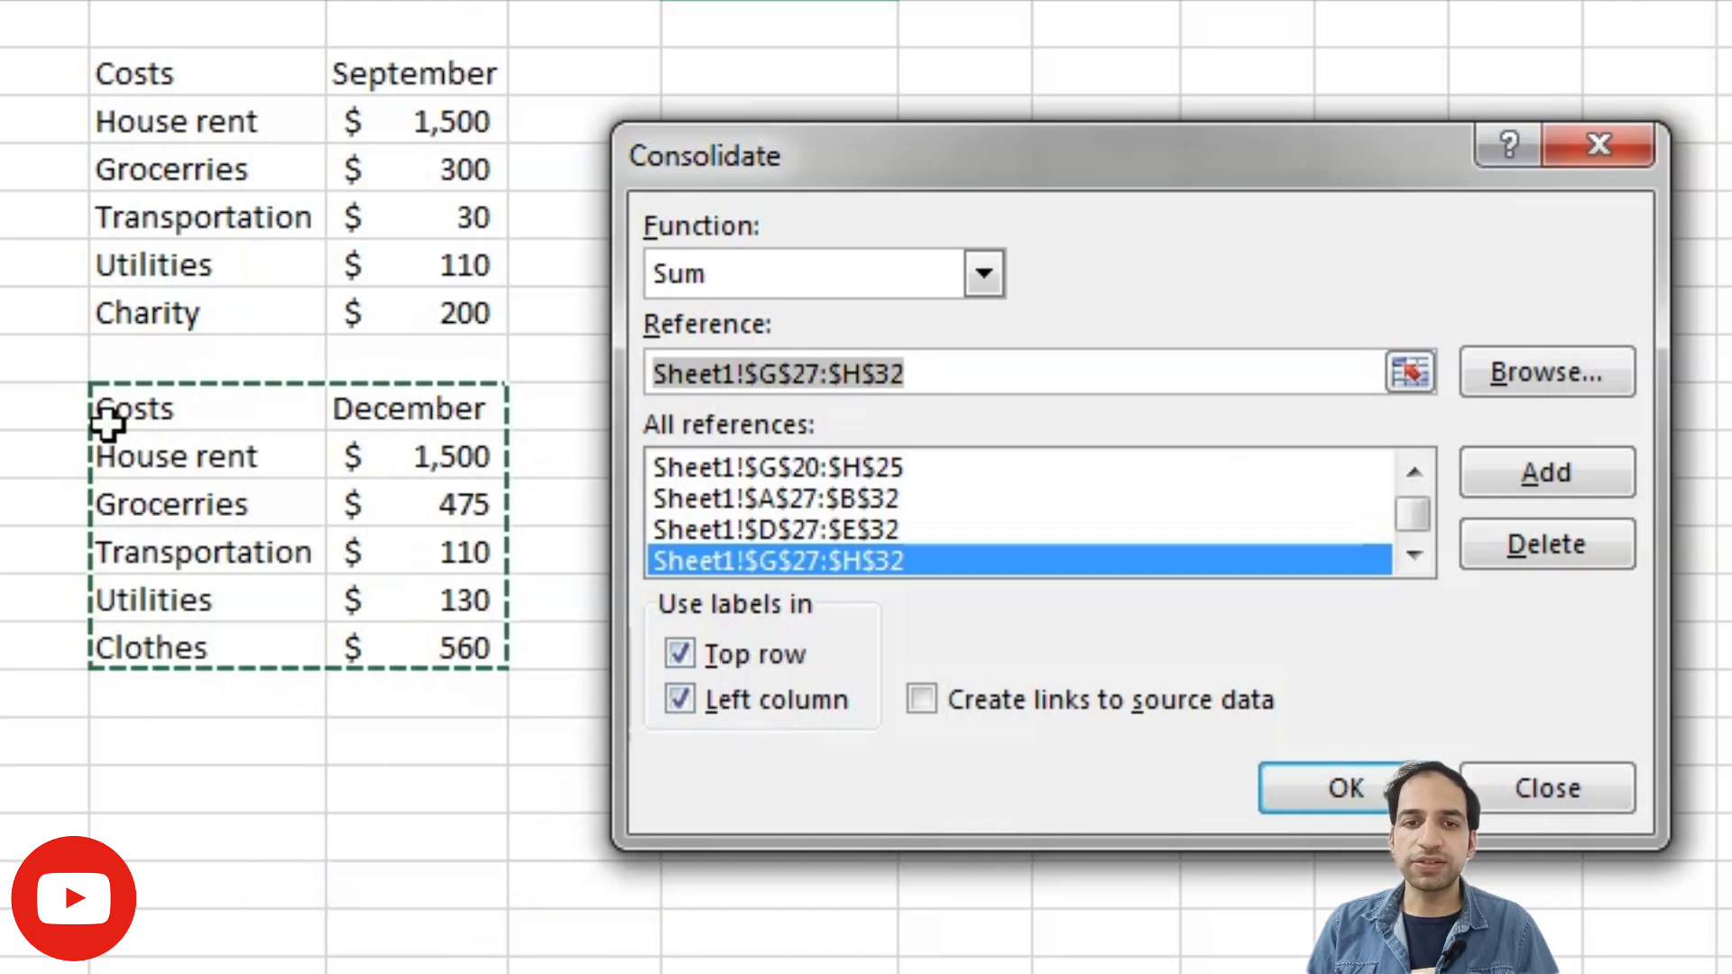
{"action": "left_click", "coordinate": [1344, 788]}
{"action": "left_click", "coordinate": [1000, 653]}
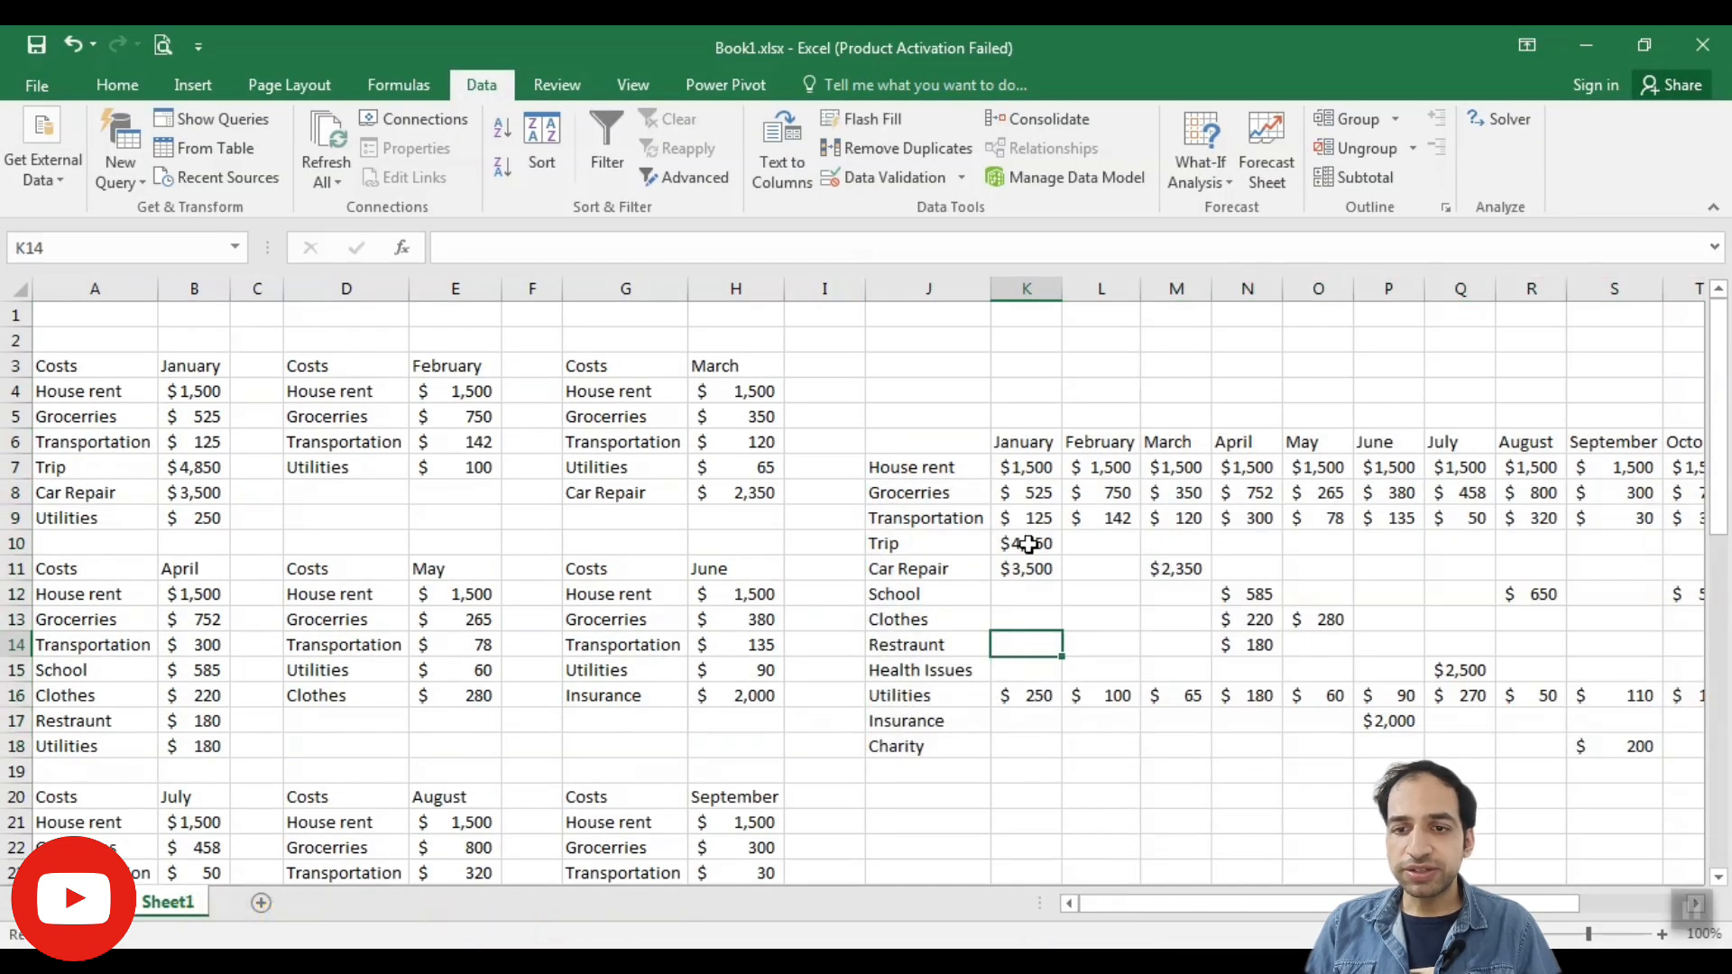
- Convert the consolidated range J6:V18 into a table with headers
{"action": "left_click_drag", "start_coordinate": [1251, 905], "coordinate": [1348, 905]}
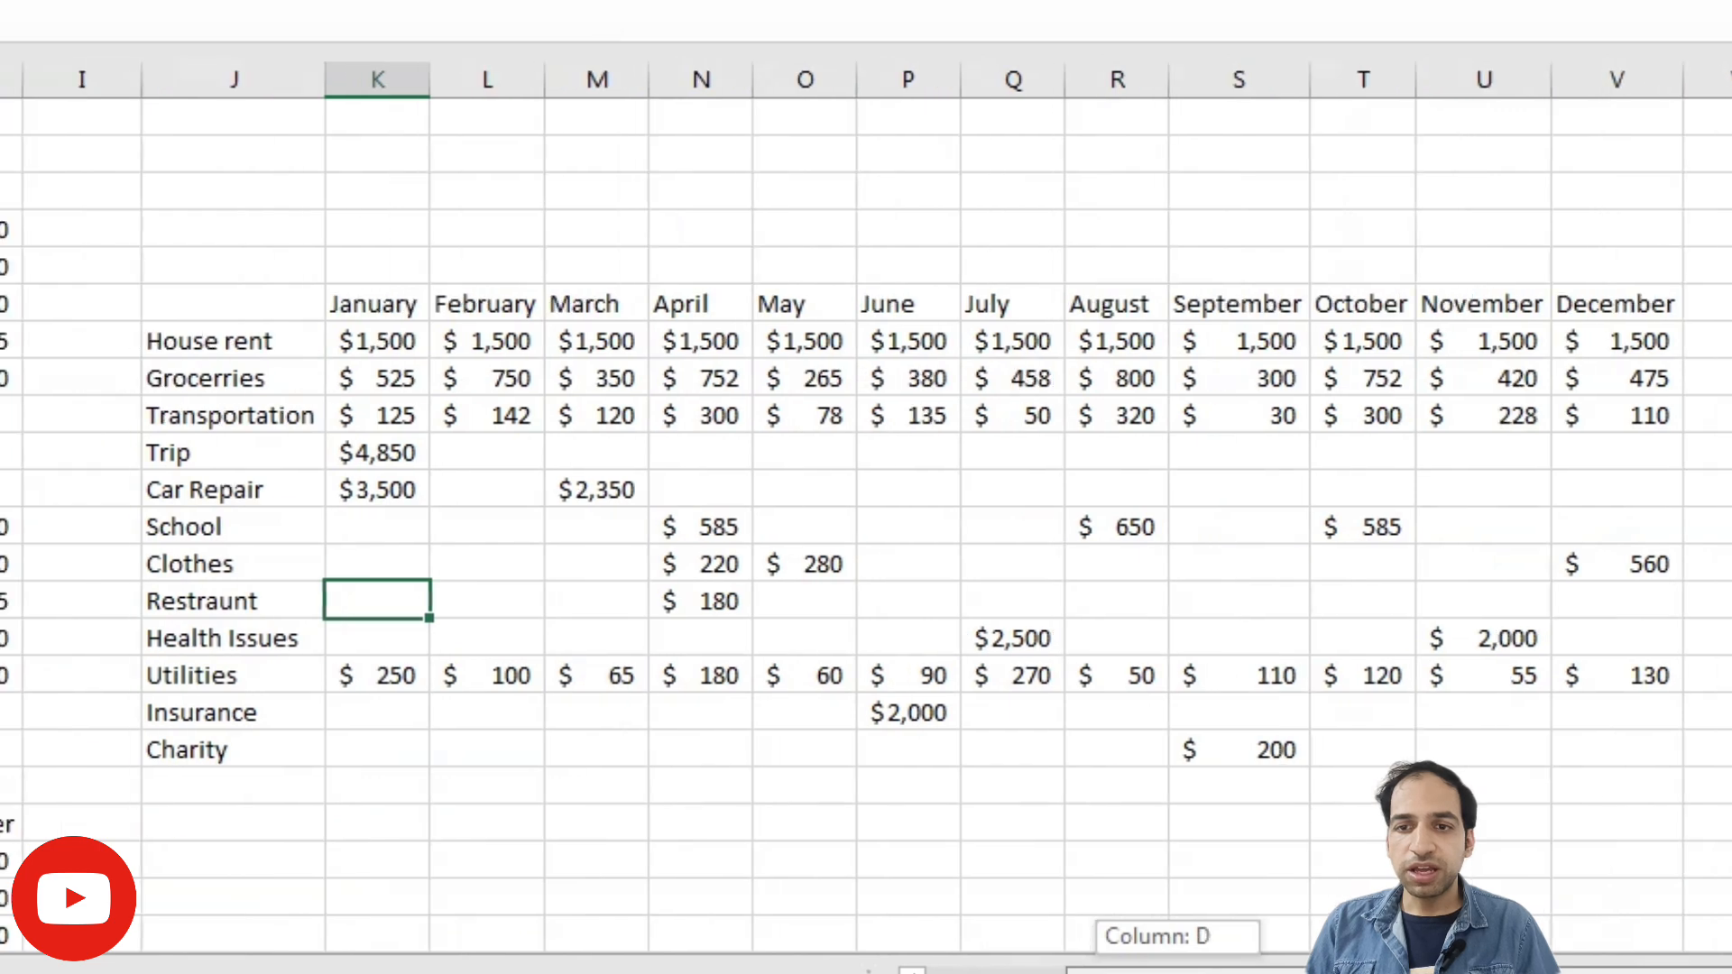
{"action": "left_click_drag", "start_coordinate": [1073, 967], "coordinate": [1079, 968]}
{"action": "left_click_drag", "start_coordinate": [170, 301], "coordinate": [1501, 762]}
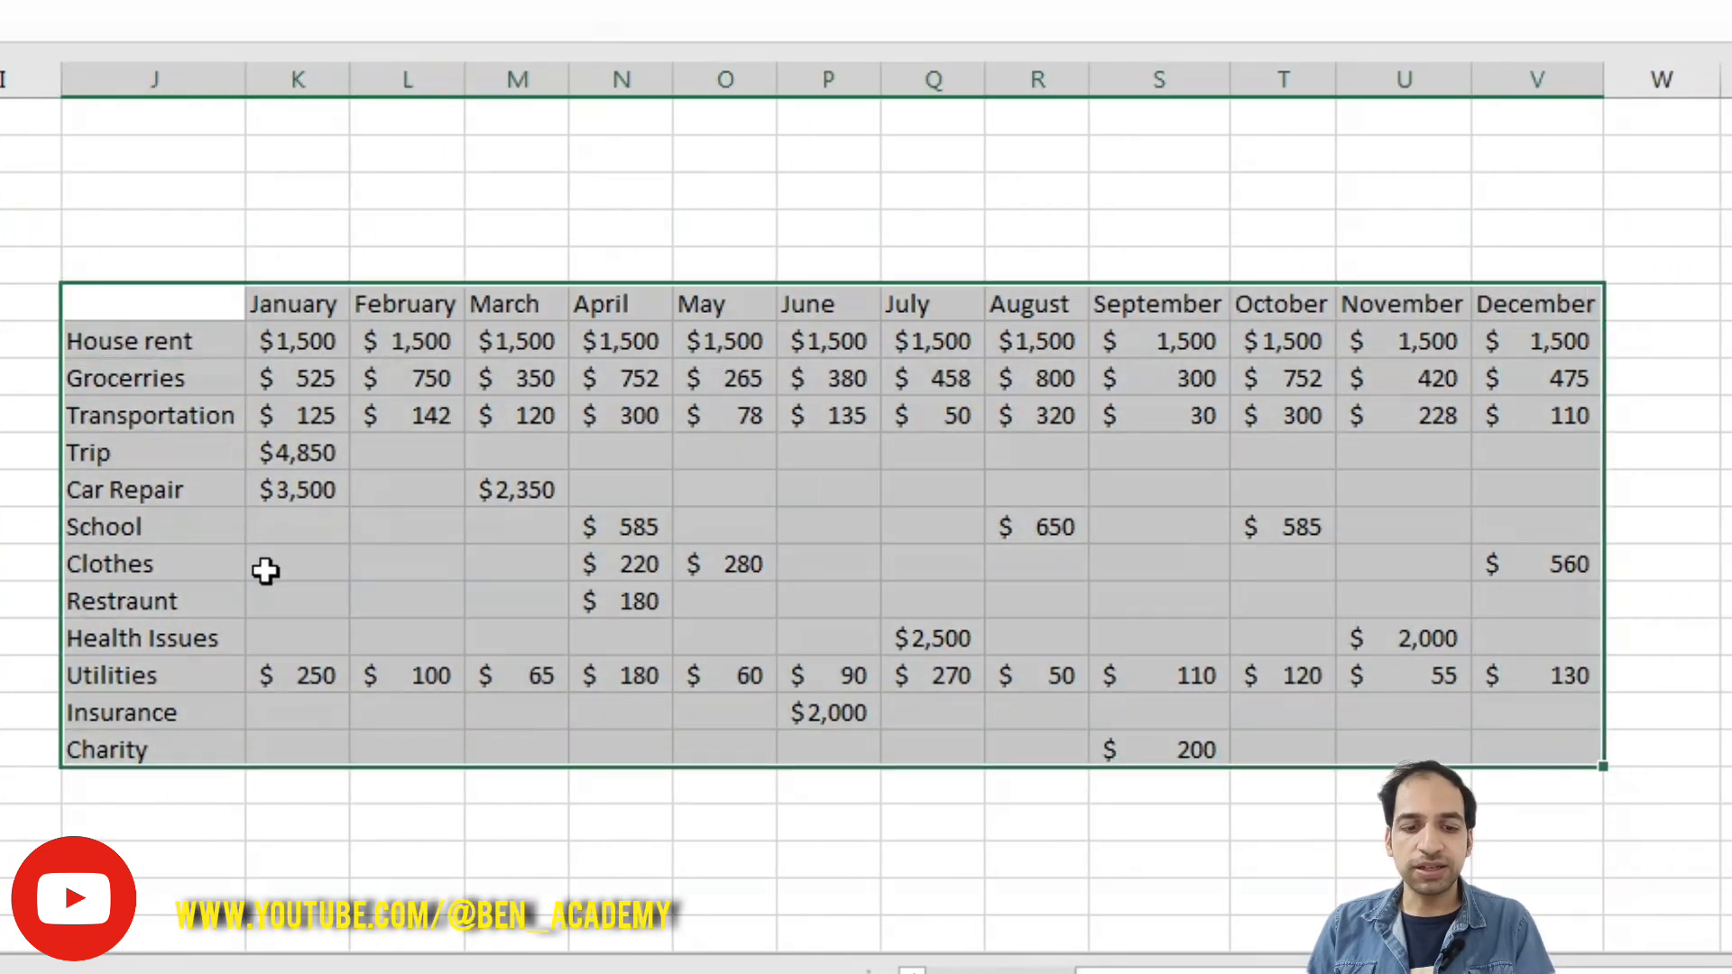
{"action": "key", "text": "ctrl+t"}
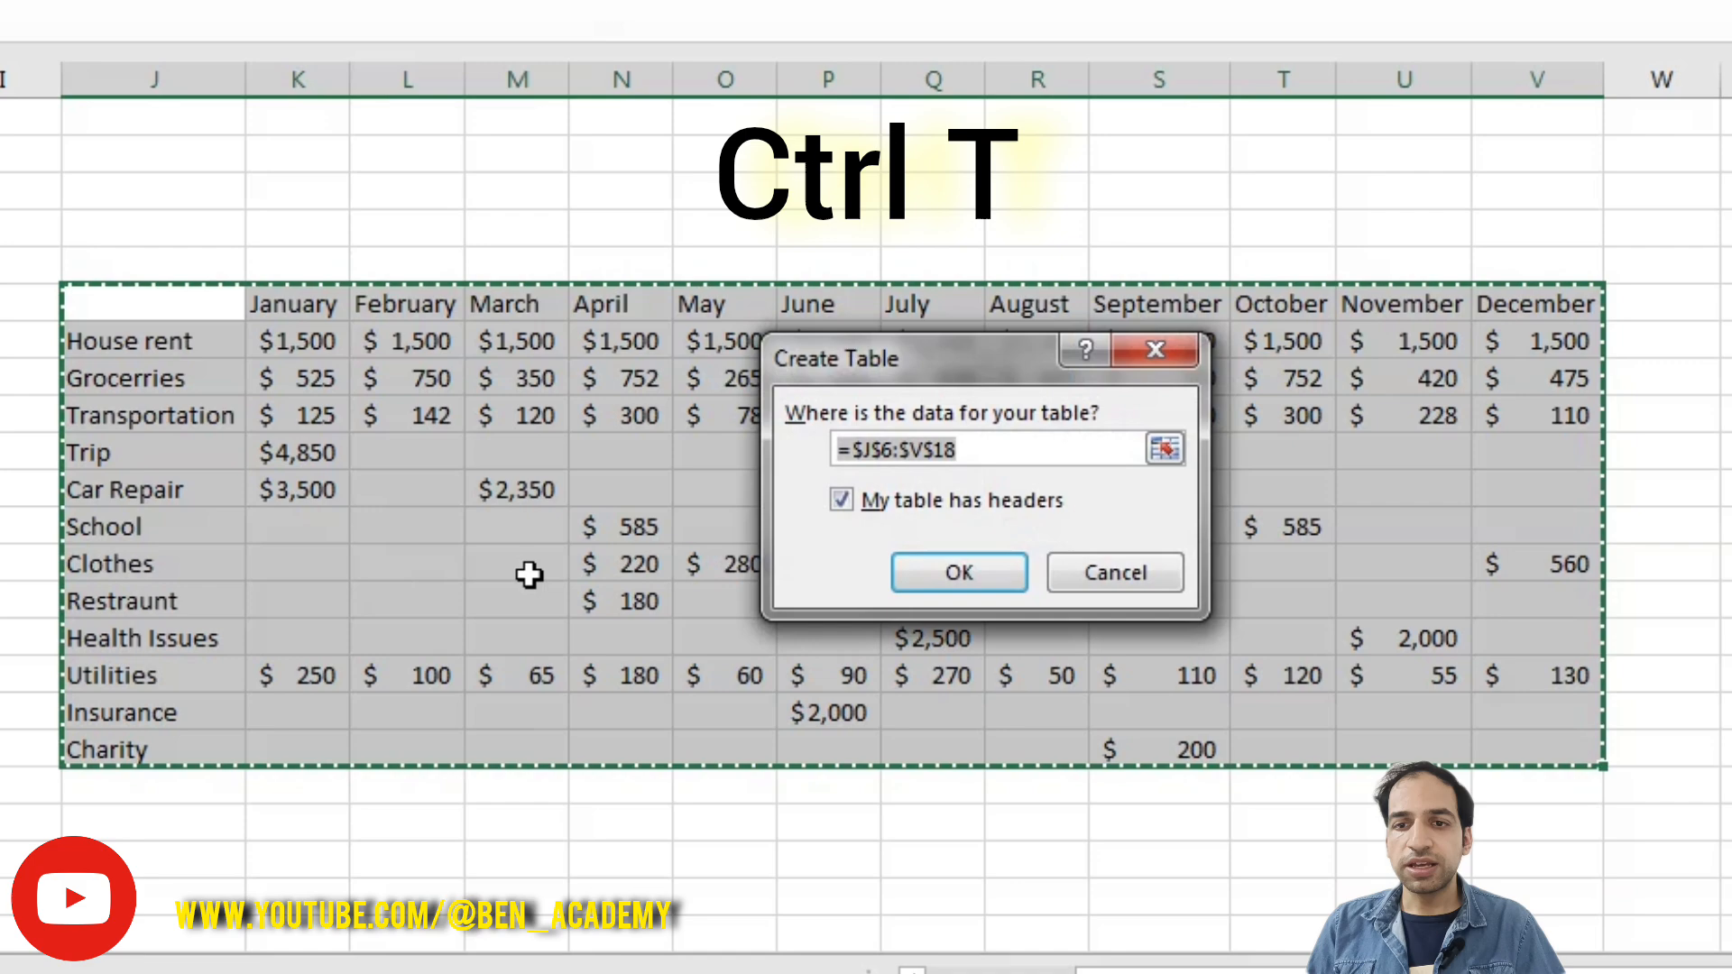
{"action": "left_click", "coordinate": [979, 581]}
{"action": "left_click", "coordinate": [897, 787]}
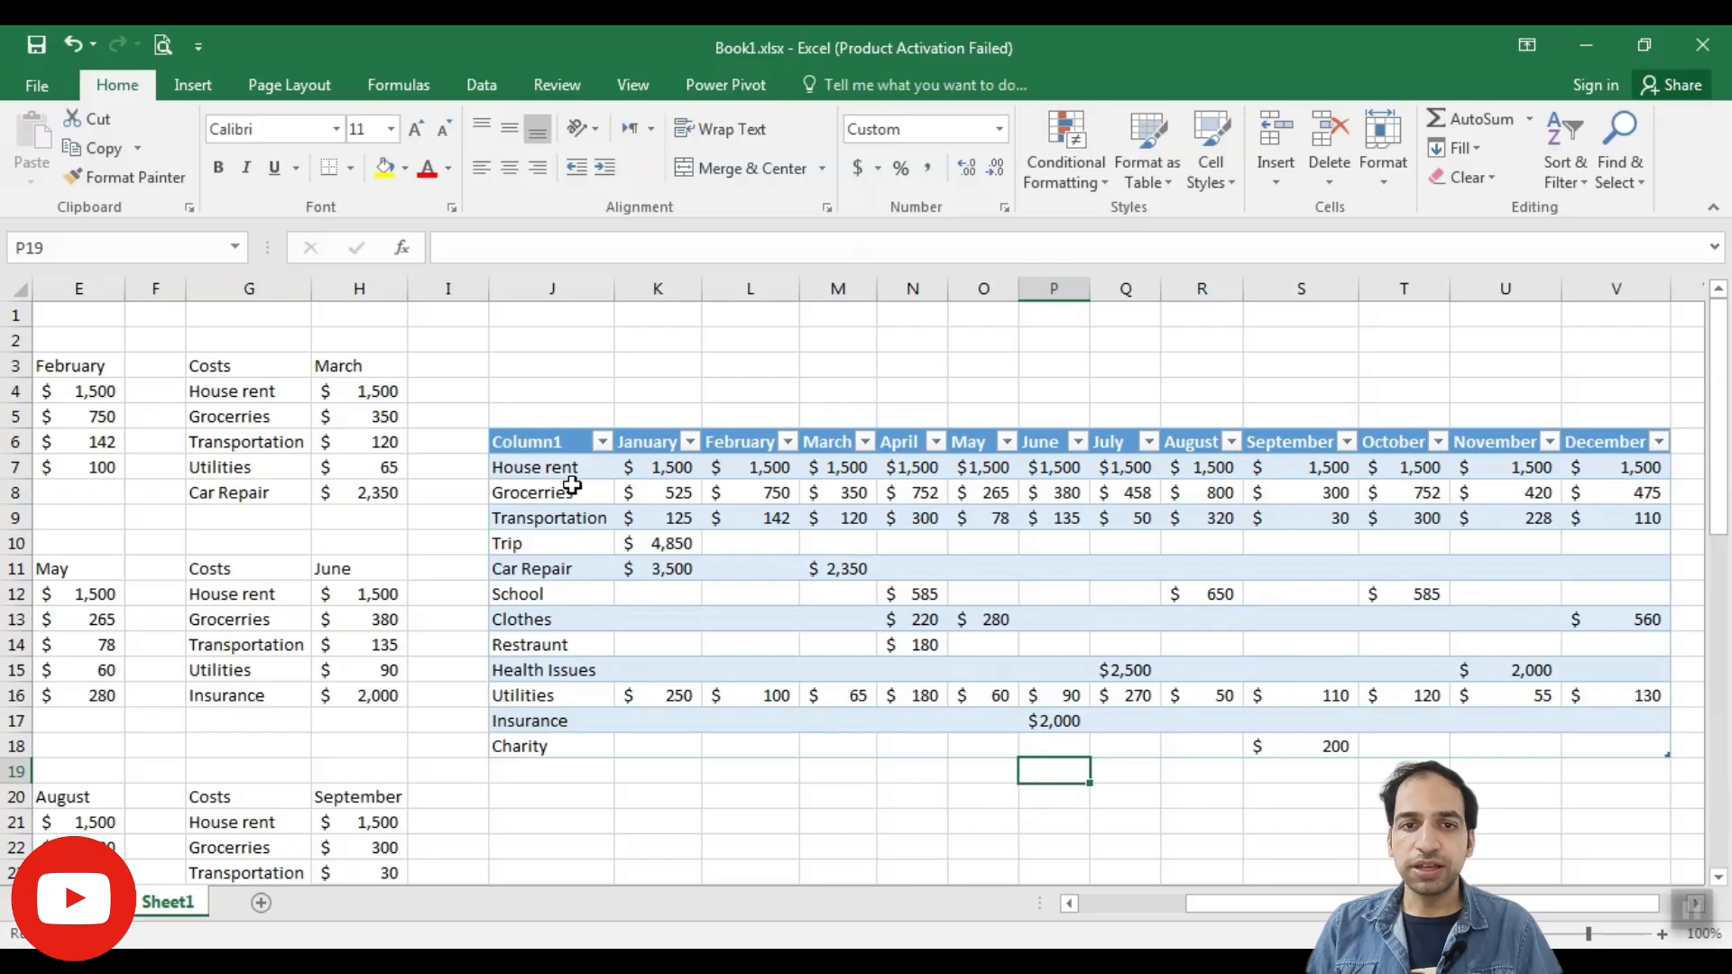
- Turn on the Total Row for the consolidated cost table
{"action": "left_click_drag", "start_coordinate": [147, 302], "coordinate": [1702, 741]}
{"action": "left_click", "coordinate": [835, 85]}
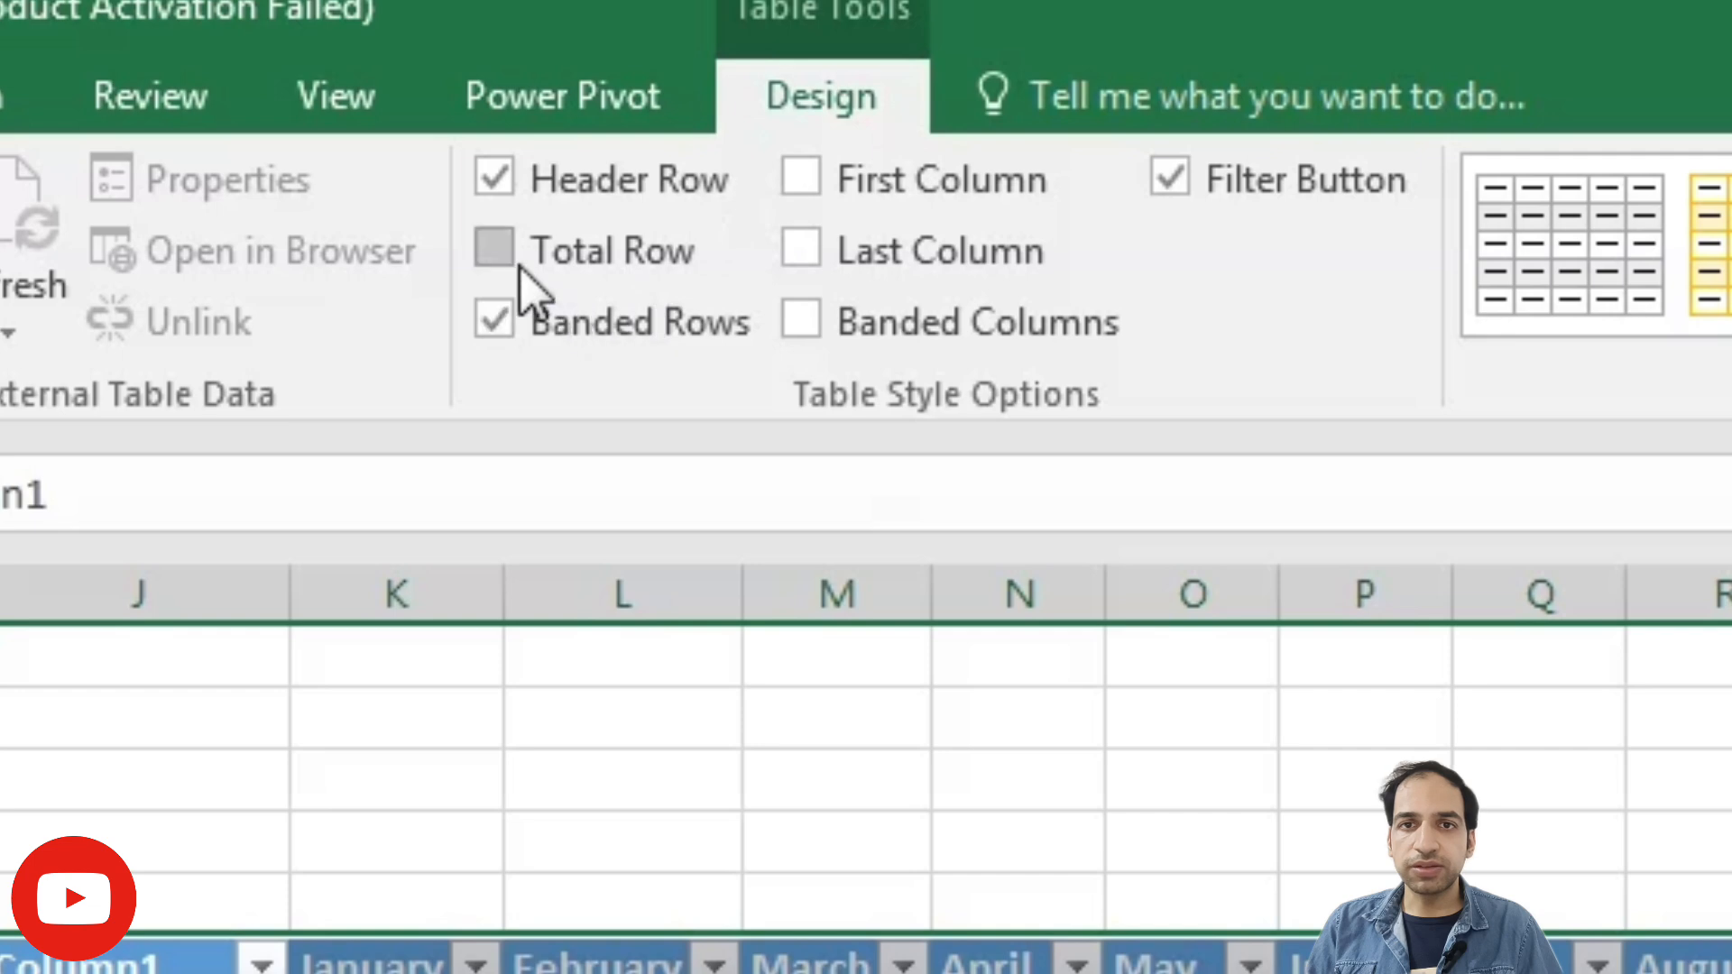
{"action": "left_click", "coordinate": [505, 262]}
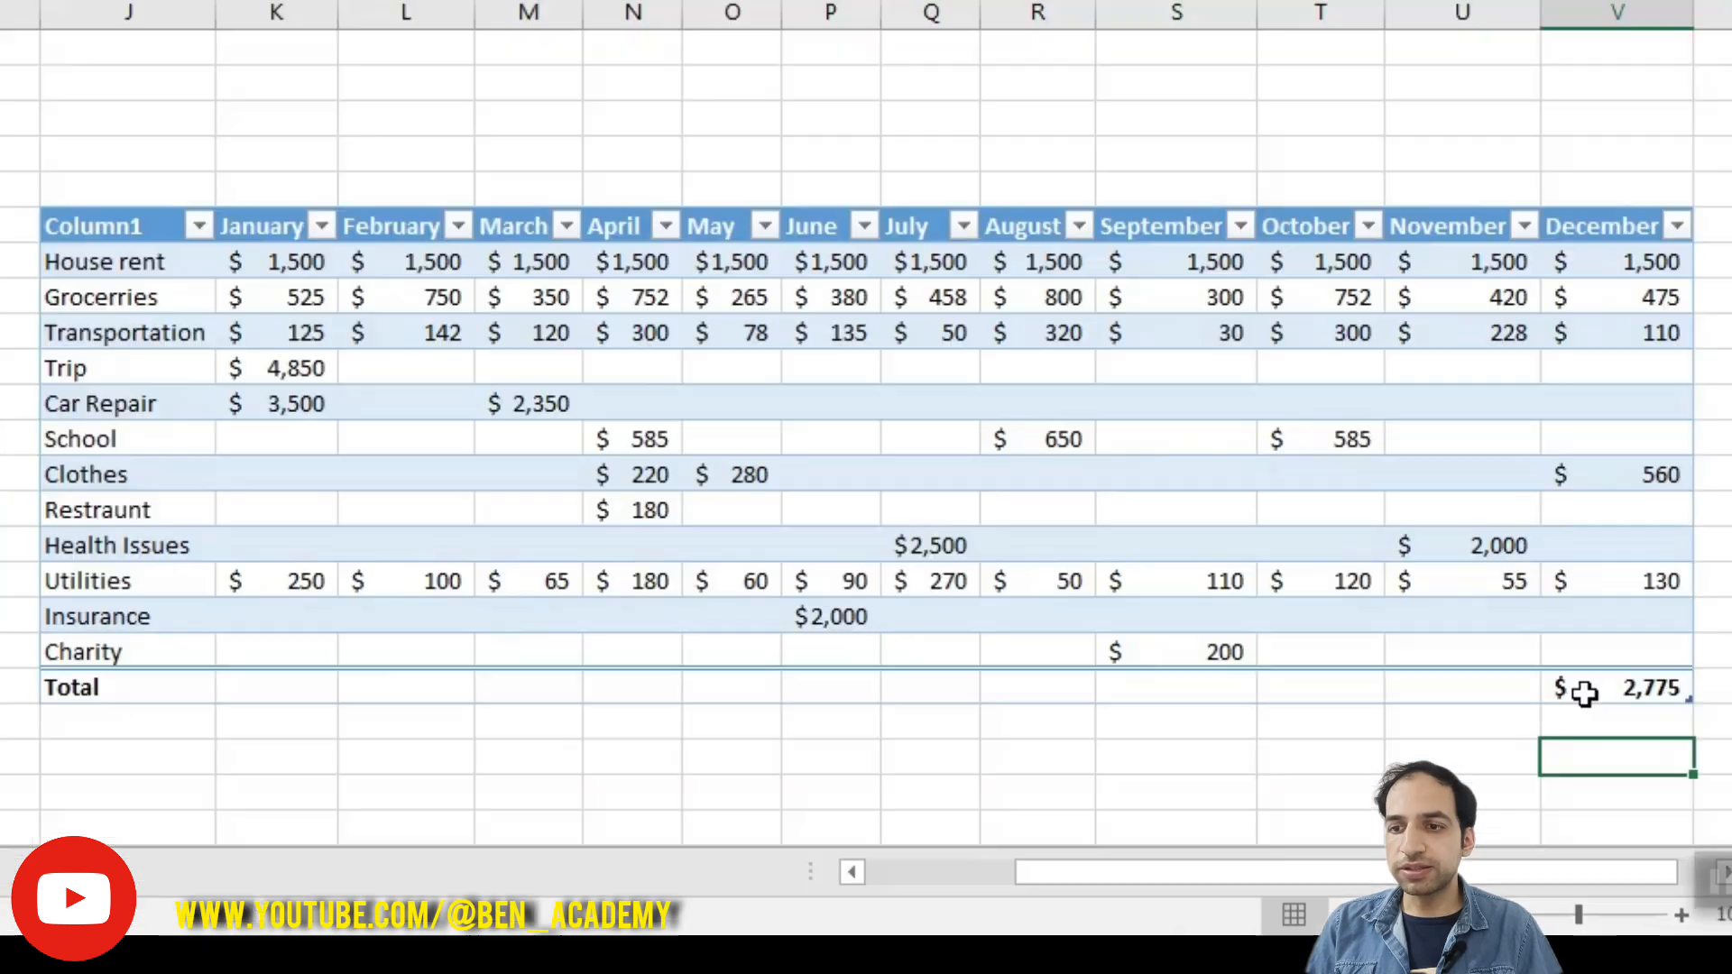
- Fill December's total formula across the Total row back to January
{"action": "left_click_drag", "start_coordinate": [1669, 782], "coordinate": [1007, 780]}
{"action": "left_click_drag", "start_coordinate": [764, 699], "coordinate": [257, 691]}
{"action": "left_click", "coordinate": [311, 757]}
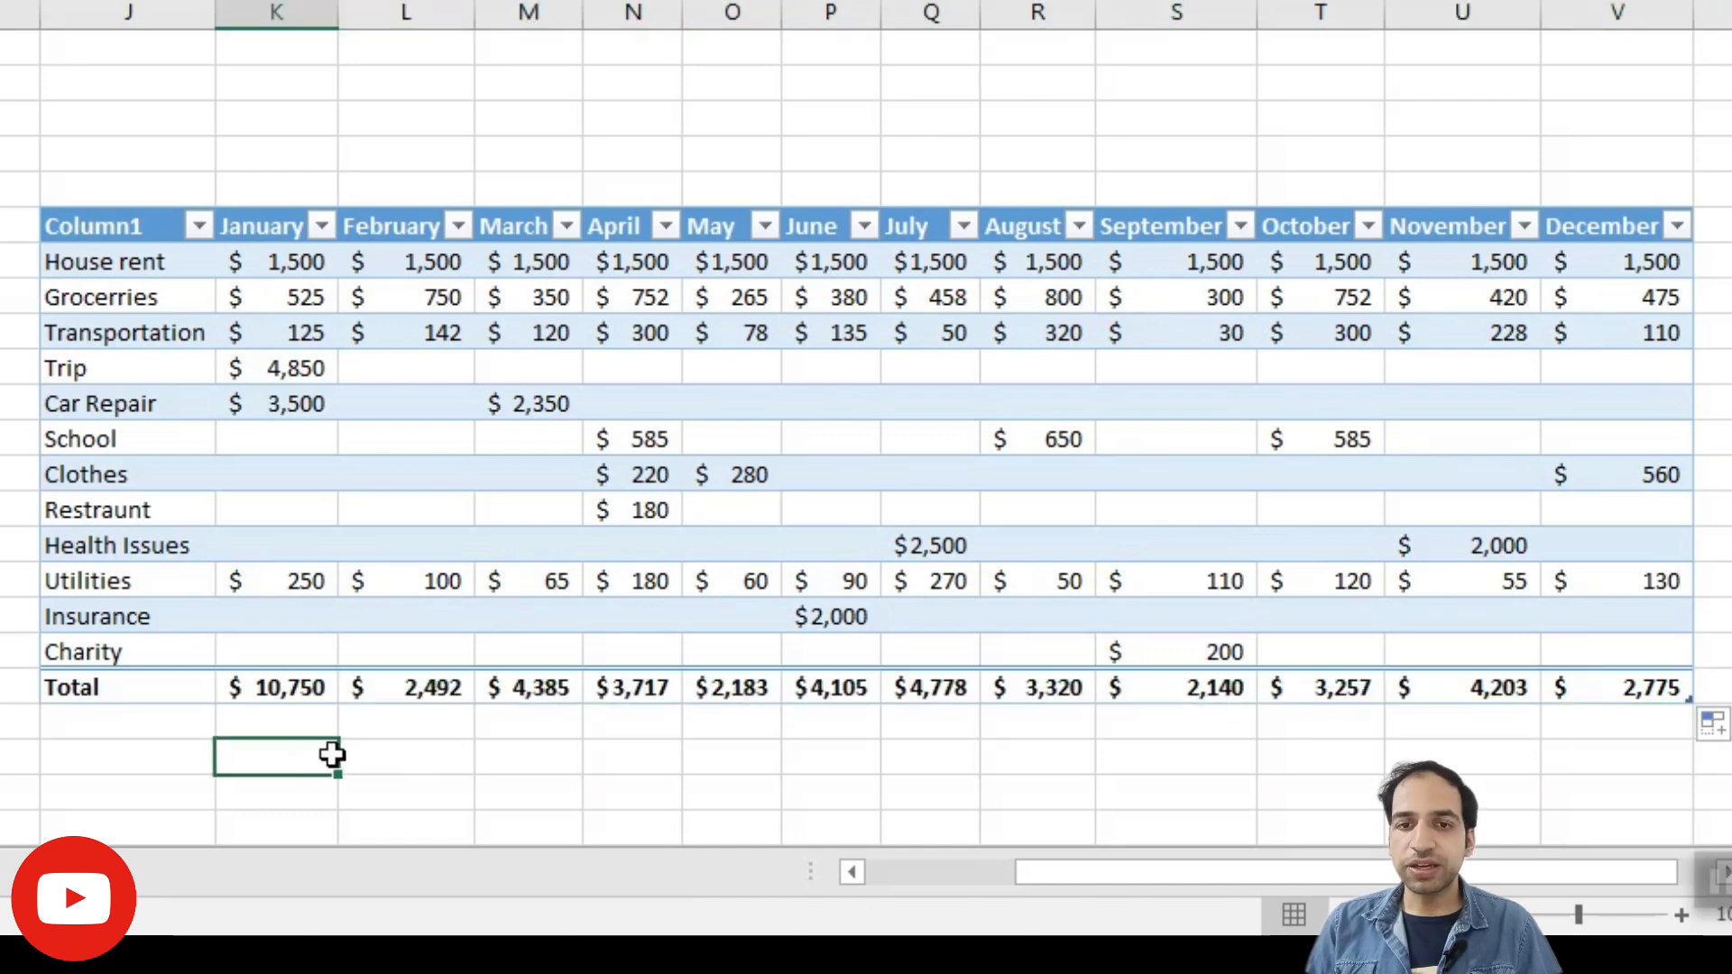
{"action": "left_click", "coordinate": [322, 227]}
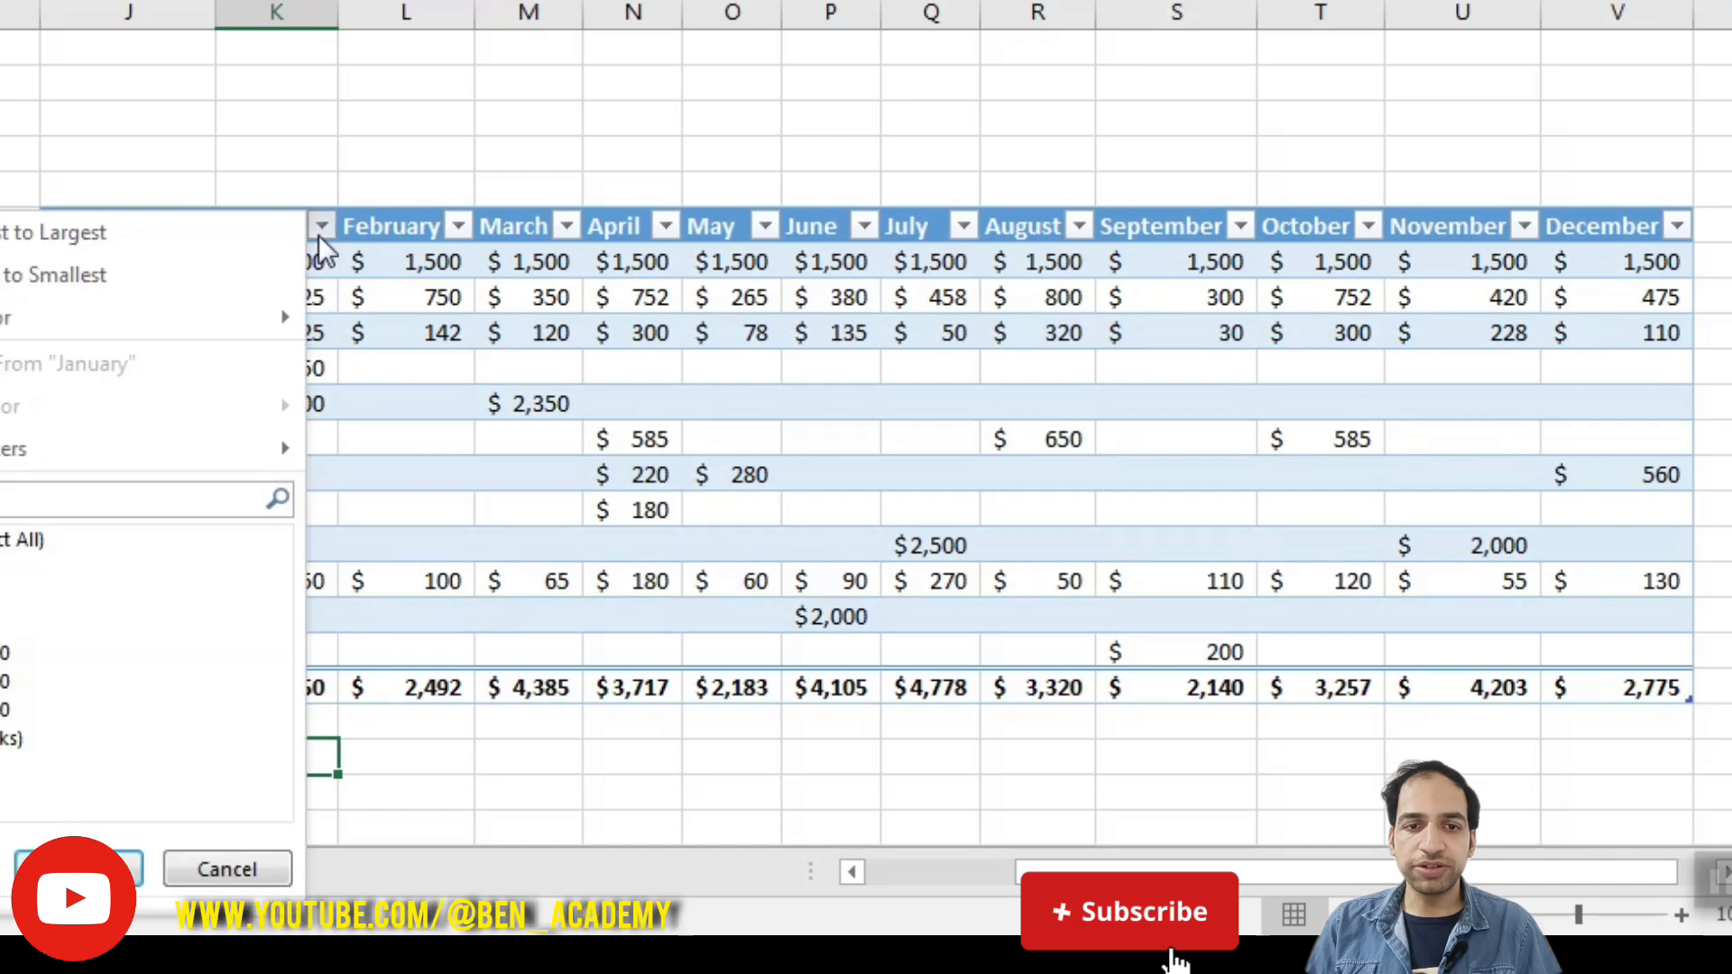
{"action": "left_click", "coordinate": [391, 385]}
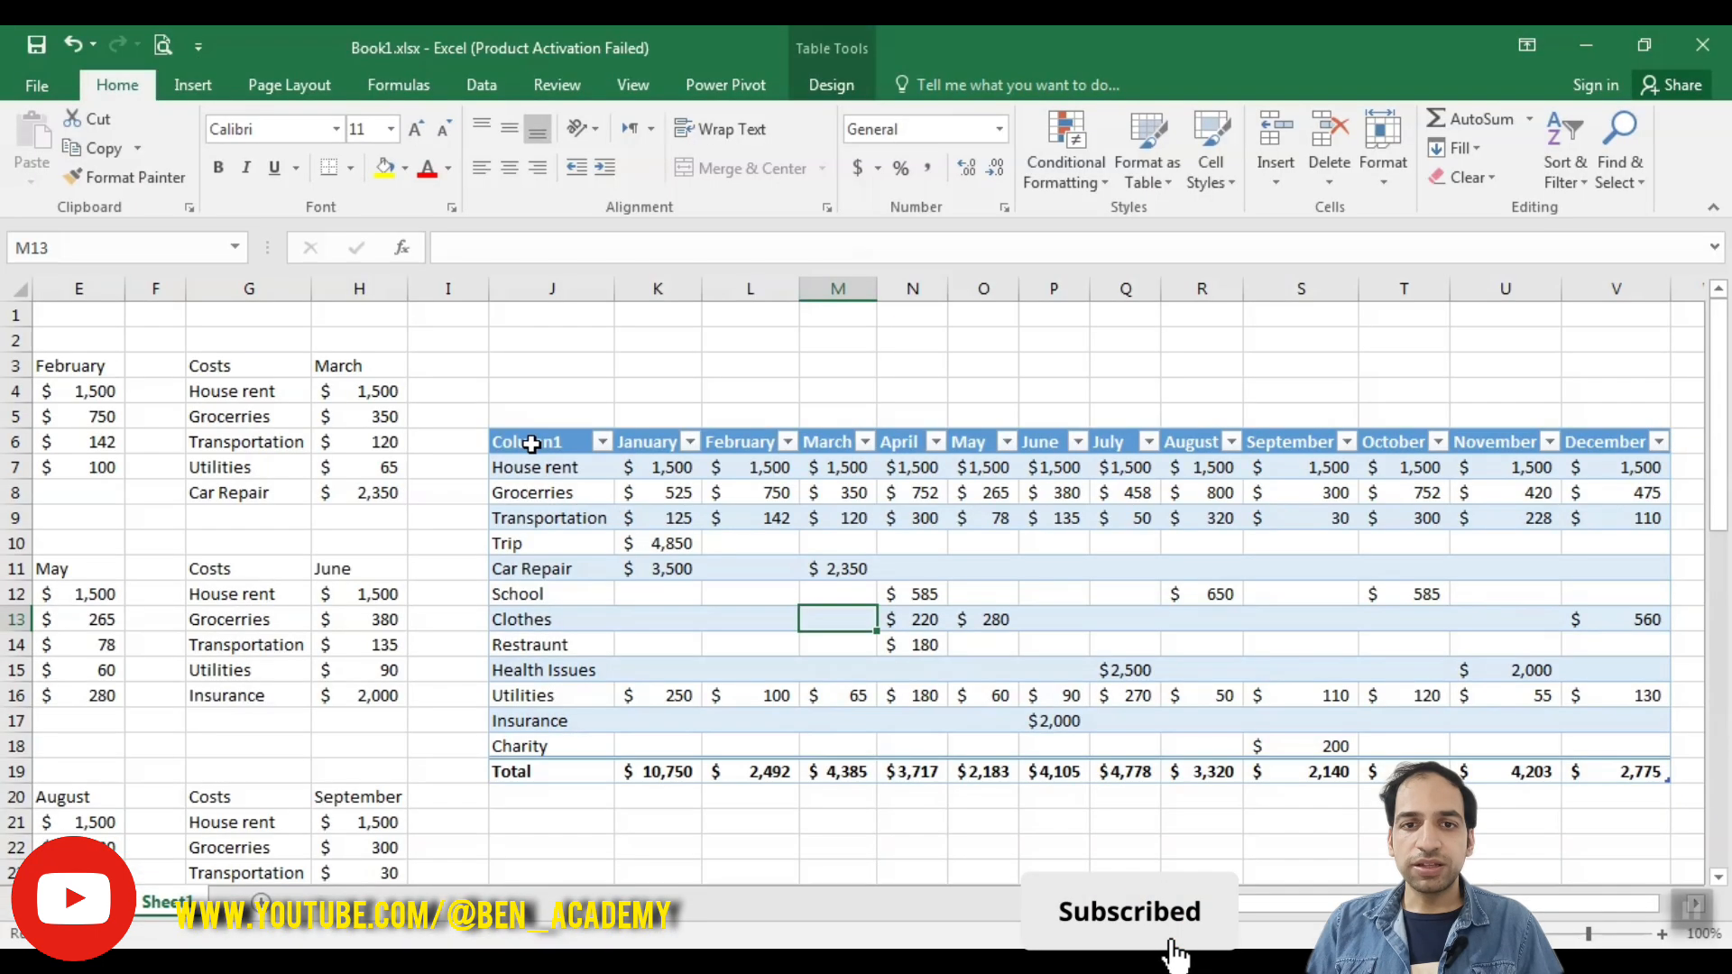
- Insert a 3-D pie chart of January's costs from the range J6:K18
{"action": "left_click", "coordinate": [554, 451]}
{"action": "left_click_drag", "start_coordinate": [554, 450], "coordinate": [678, 747]}
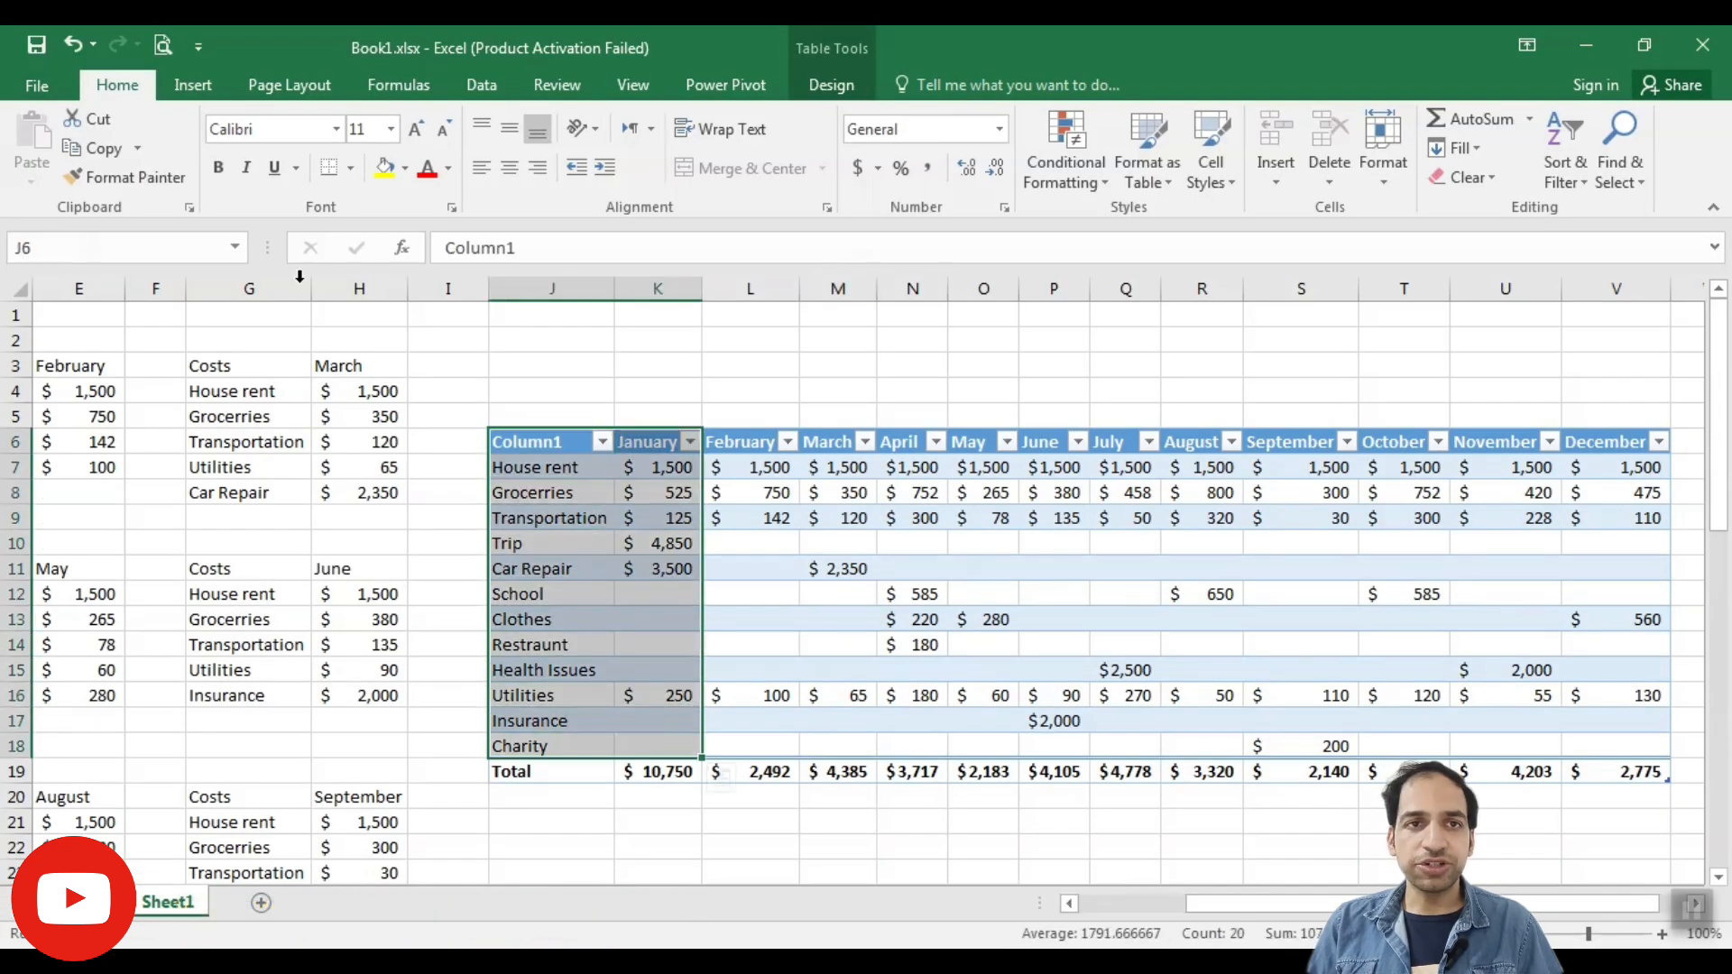
{"action": "left_click", "coordinate": [193, 84]}
{"action": "left_click", "coordinate": [722, 176]}
{"action": "left_click", "coordinate": [747, 354]}
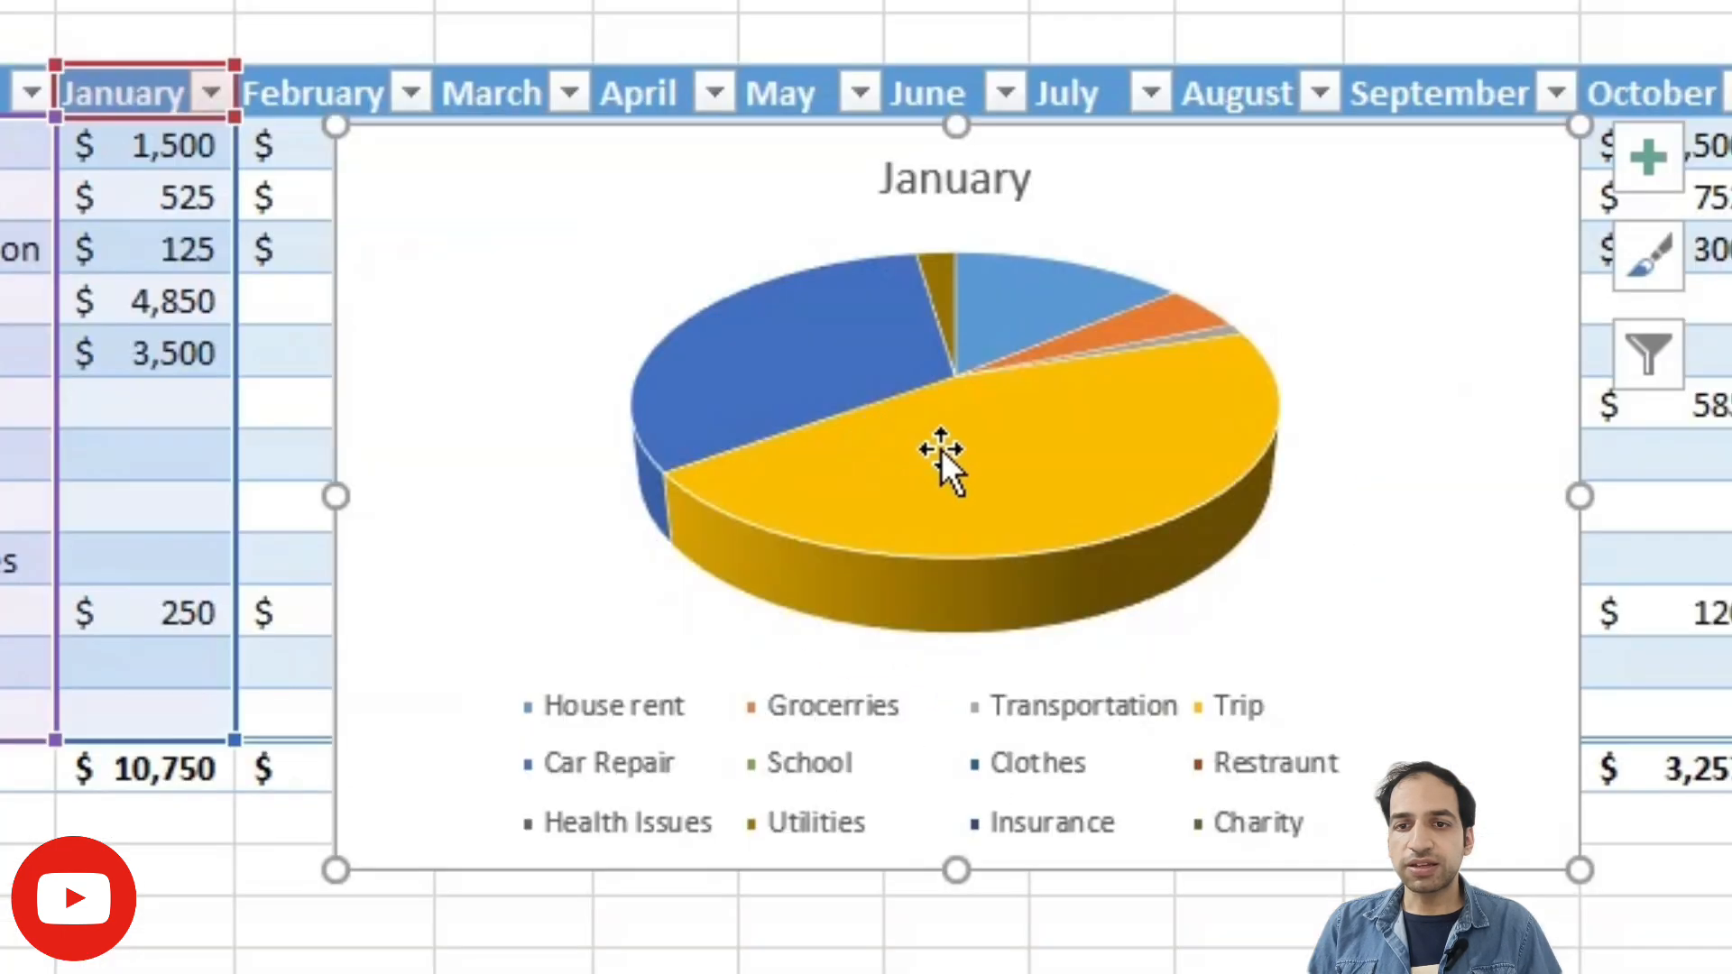
- Add data labels to the January pie and move the chart directly below the table's Total row
{"action": "right_click", "coordinate": [961, 462]}
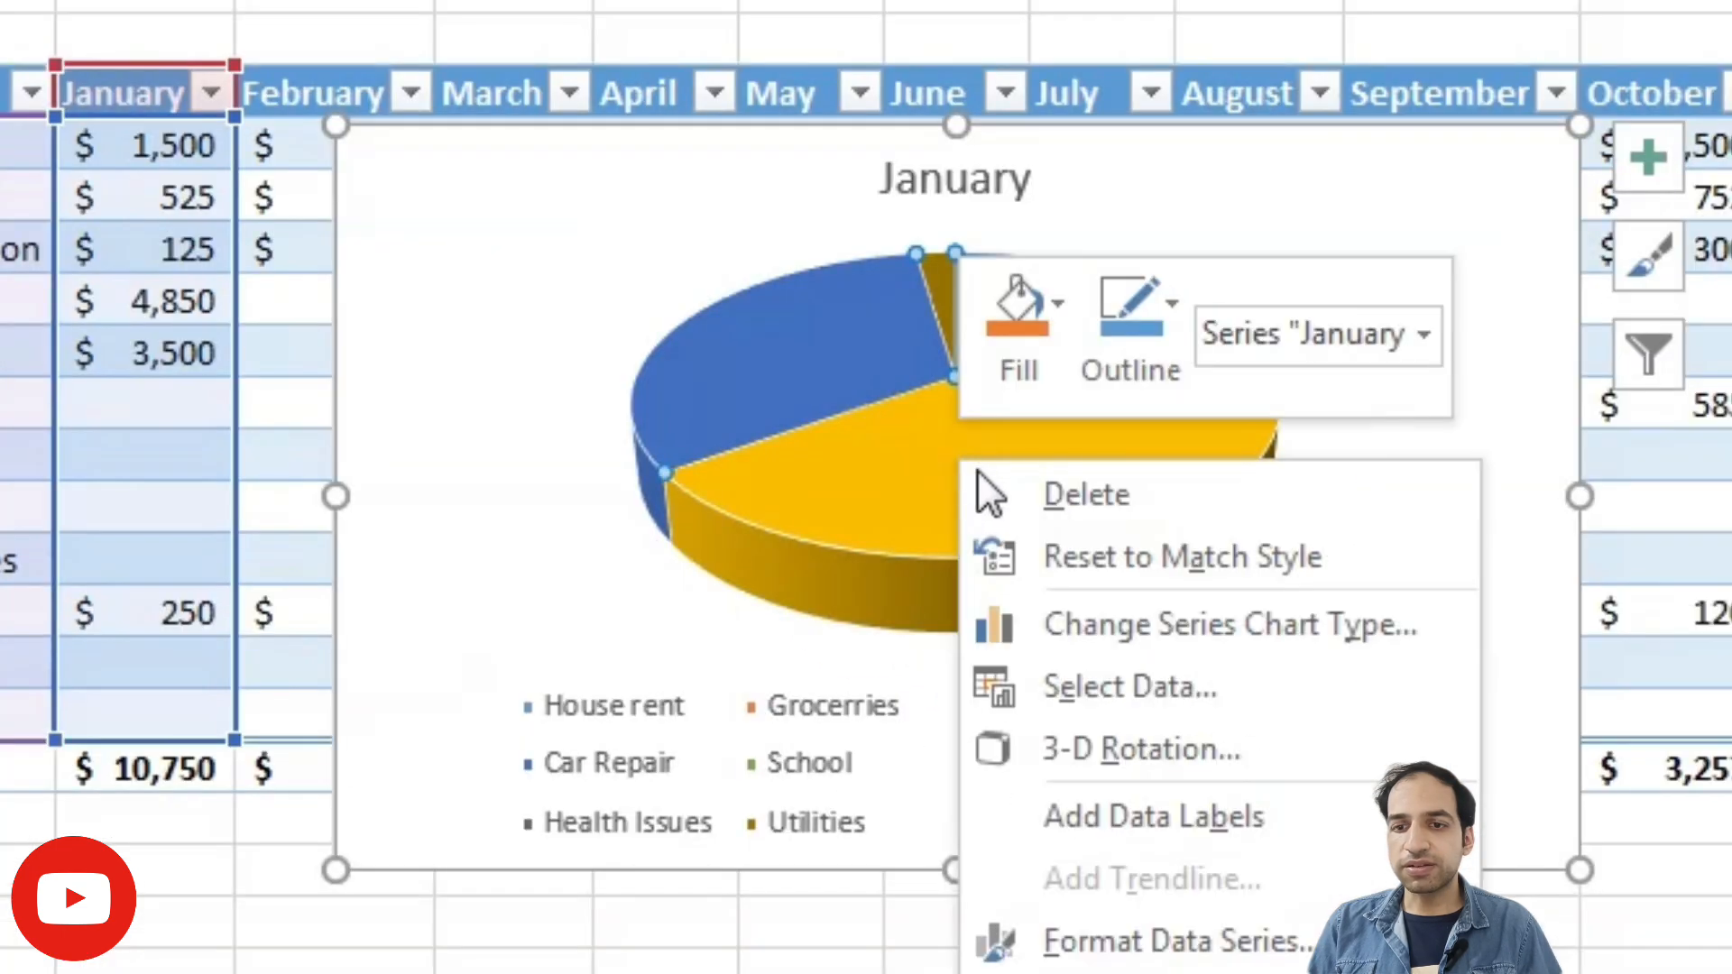
{"action": "left_click", "coordinate": [1118, 807]}
{"action": "left_click_drag", "start_coordinate": [858, 495], "coordinate": [599, 831]}
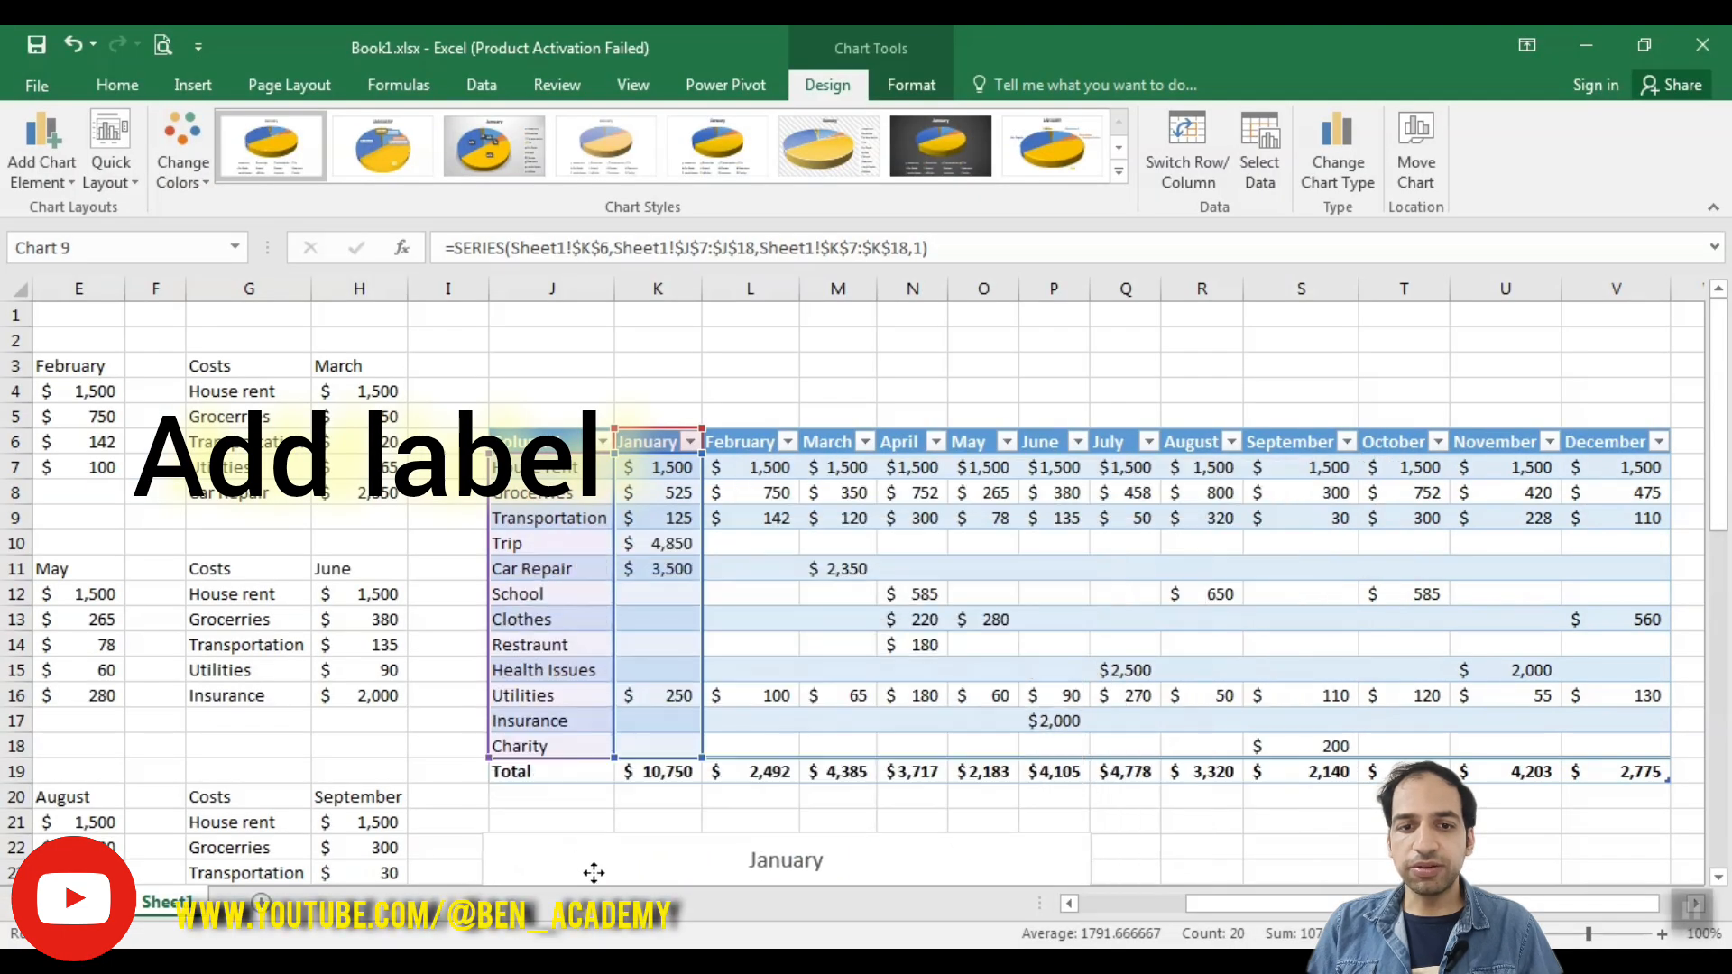
- Duplicate the January pie chart, place the copy beside the original, and shift its data range to the February column
{"action": "scroll", "coordinate": [783, 541], "scroll_direction": "down", "scroll_amount": 3}
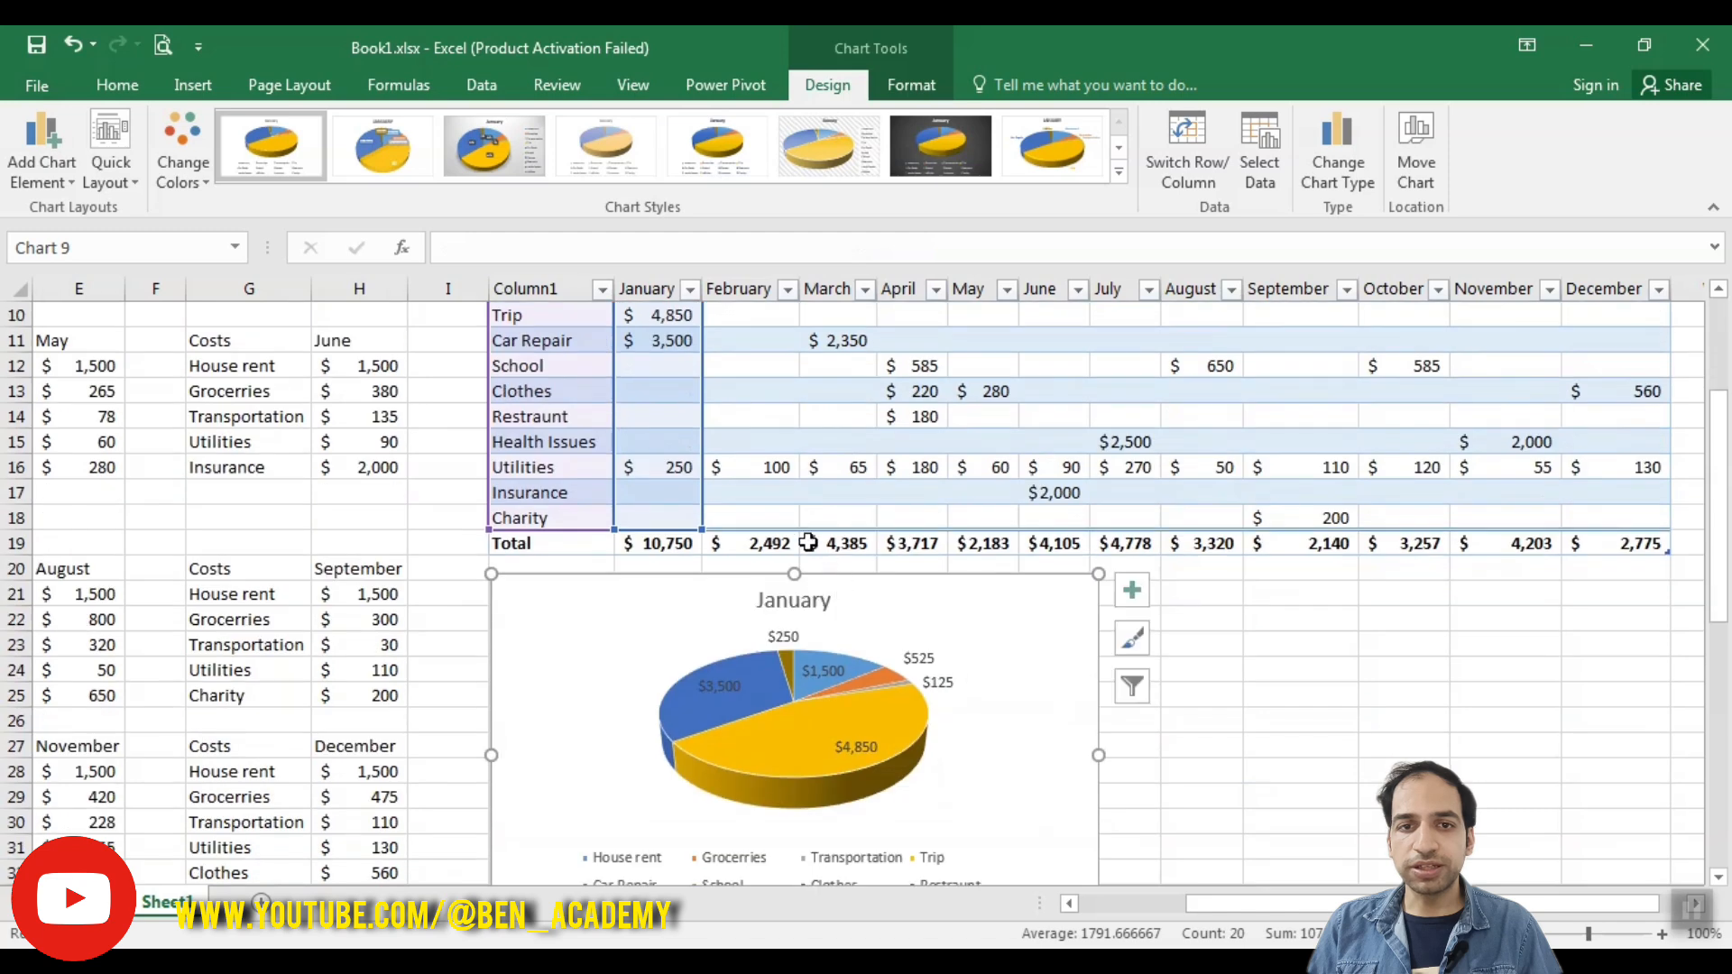
{"action": "scroll", "coordinate": [783, 530], "scroll_direction": "up", "scroll_amount": 3}
{"action": "scroll", "coordinate": [783, 529], "scroll_direction": "down", "scroll_amount": 4}
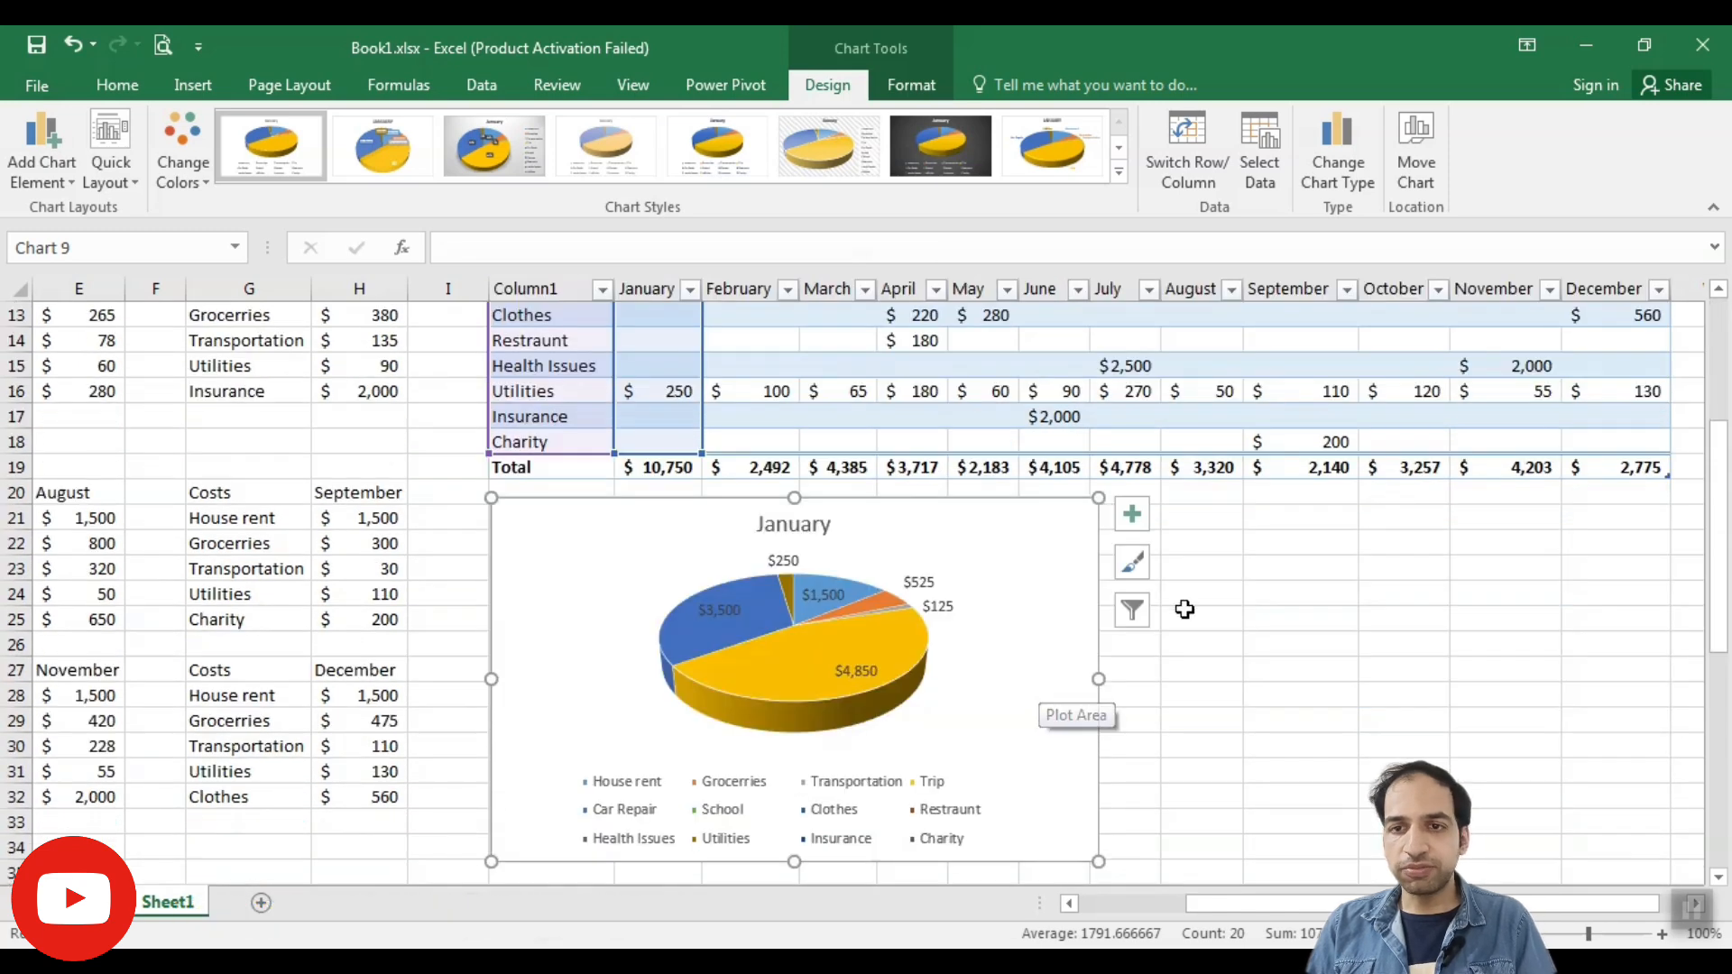
{"action": "left_click", "coordinate": [1178, 568]}
{"action": "key", "text": "ctrl+v"}
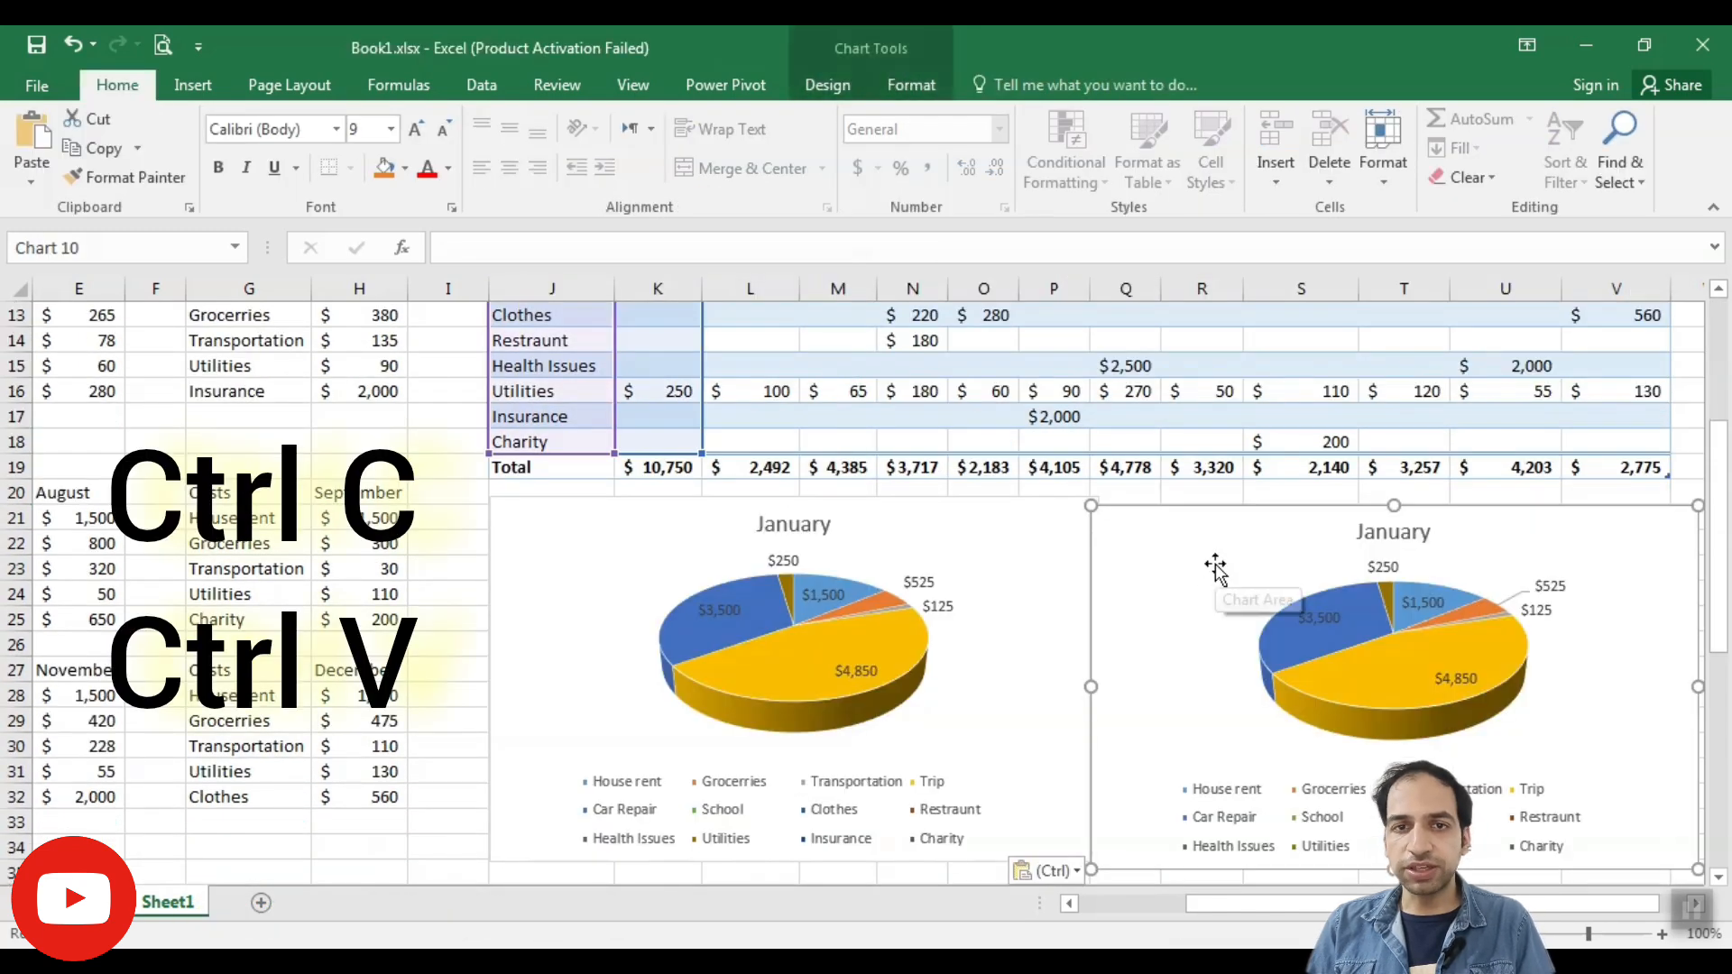
{"action": "left_click_drag", "start_coordinate": [700, 437], "coordinate": [735, 434]}
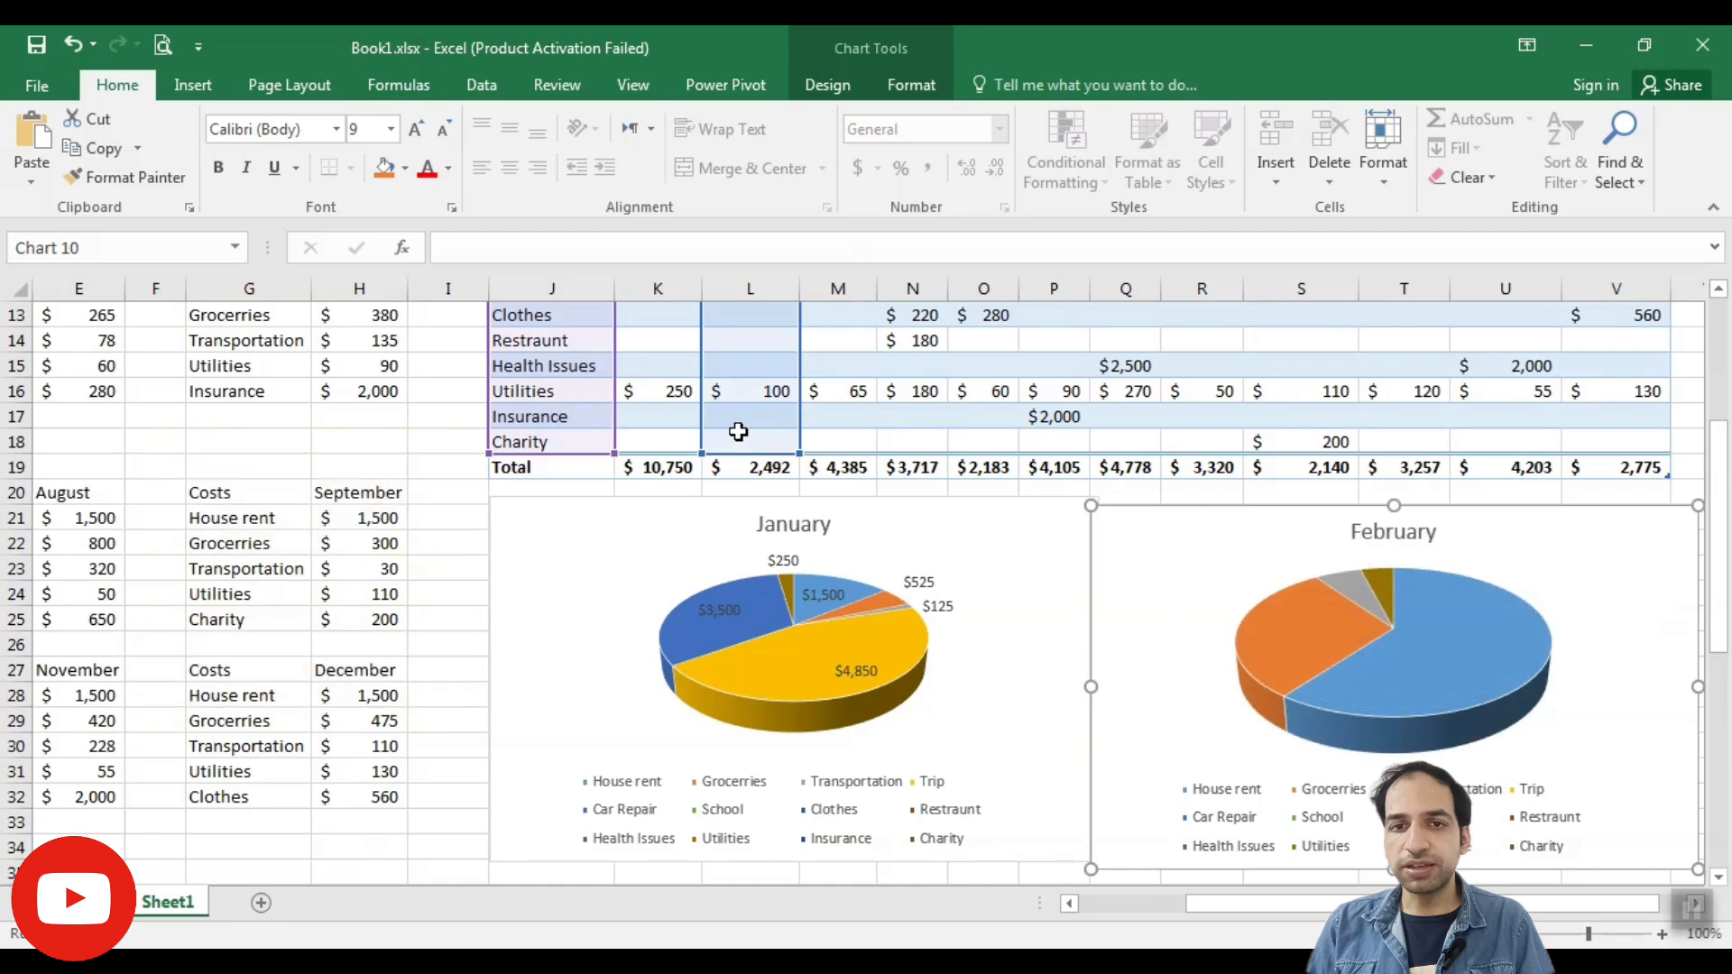
- Add data labels to the February pie chart
{"action": "scroll", "coordinate": [735, 434], "scroll_direction": "up", "scroll_amount": 4}
{"action": "scroll", "coordinate": [916, 474], "scroll_direction": "down", "scroll_amount": 2}
{"action": "scroll", "coordinate": [916, 474], "scroll_direction": "down", "scroll_amount": 5}
{"action": "right_click", "coordinate": [1373, 465]}
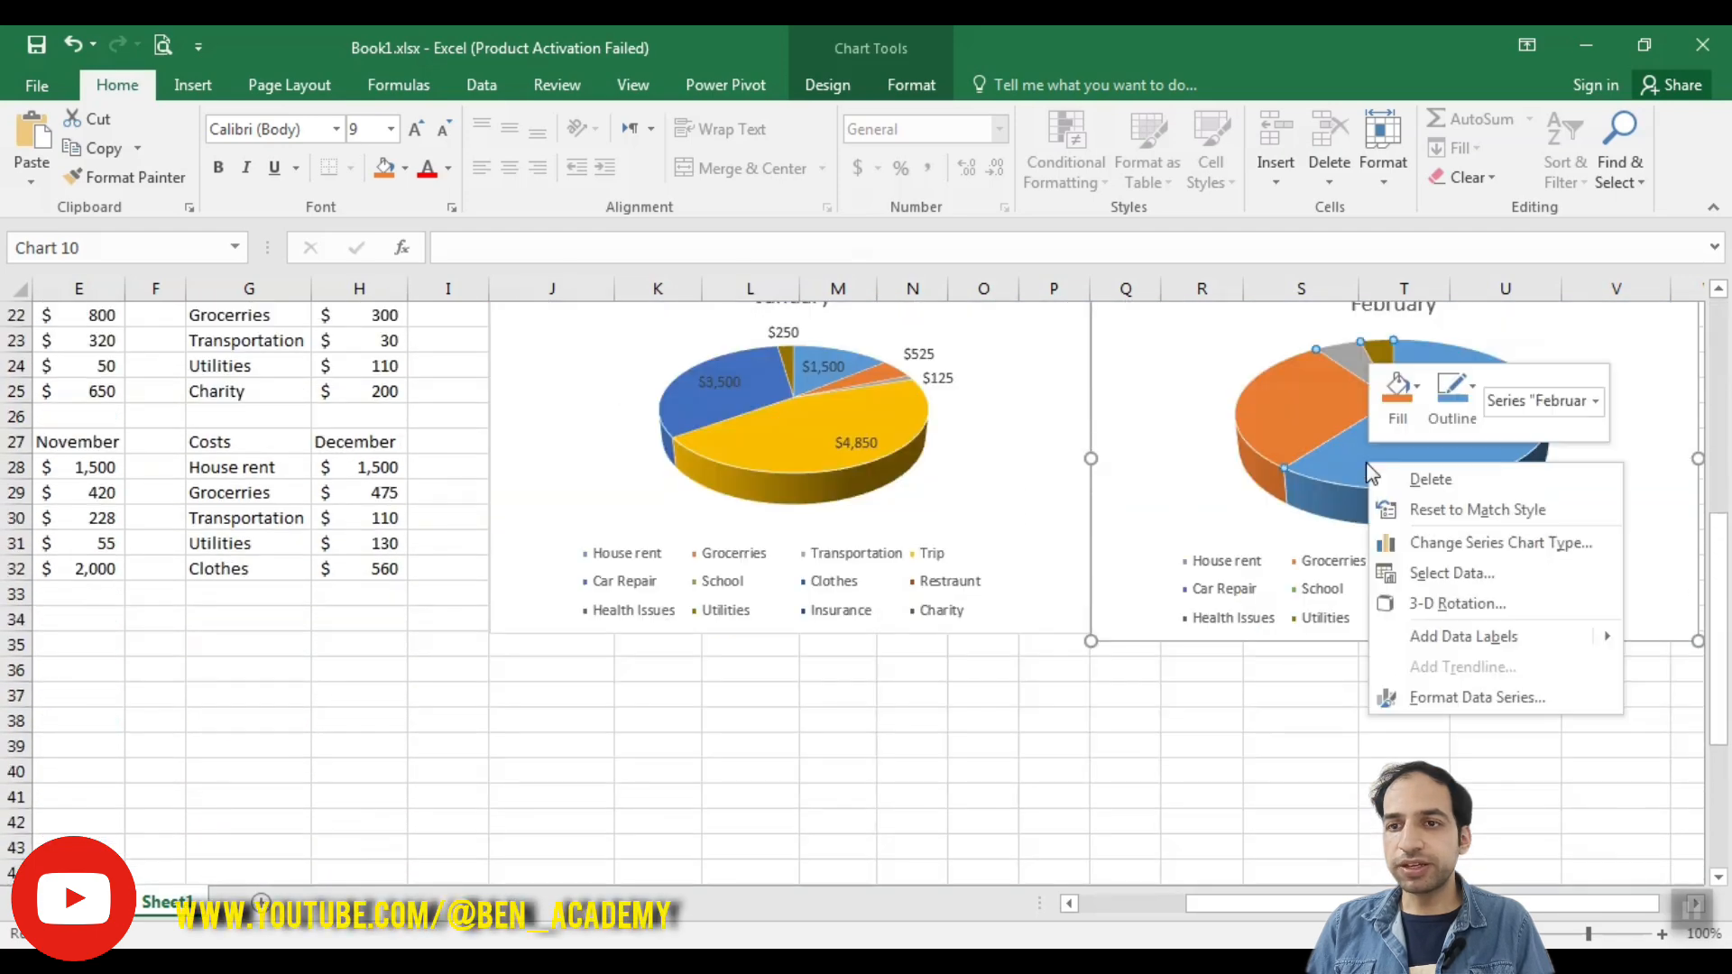
{"action": "left_click", "coordinate": [1426, 637]}
{"action": "scroll", "coordinate": [1042, 641], "scroll_direction": "up", "scroll_amount": 5}
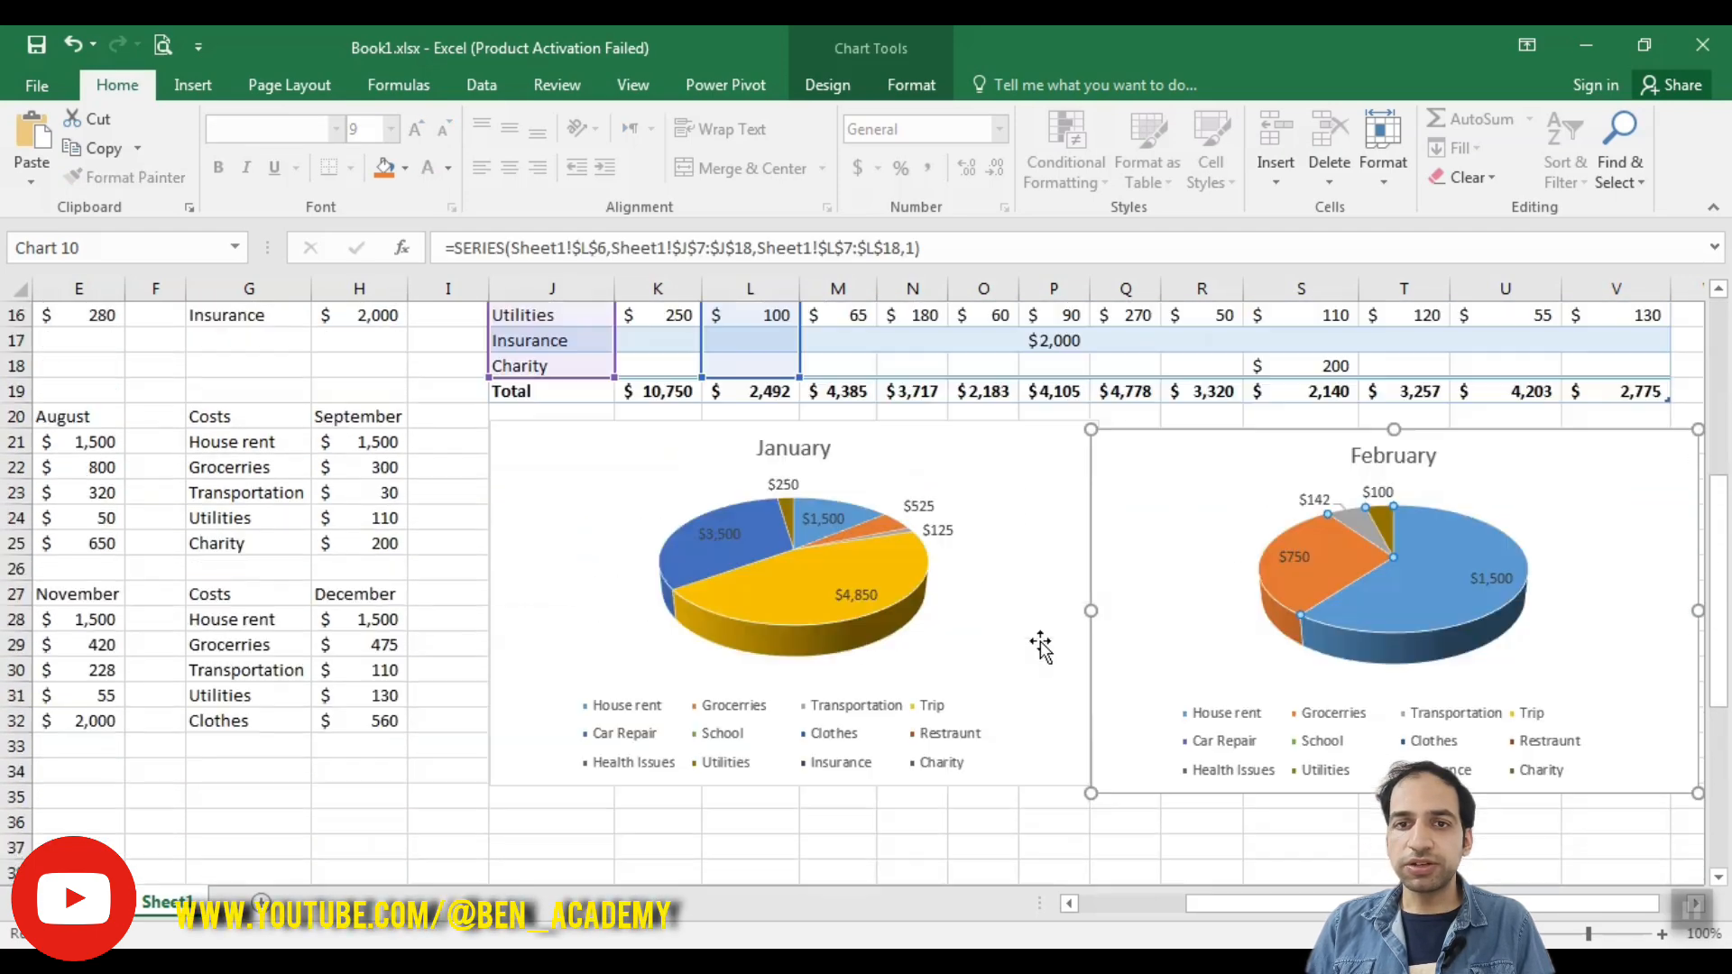
{"action": "scroll", "coordinate": [645, 613], "scroll_direction": "up", "scroll_amount": 2}
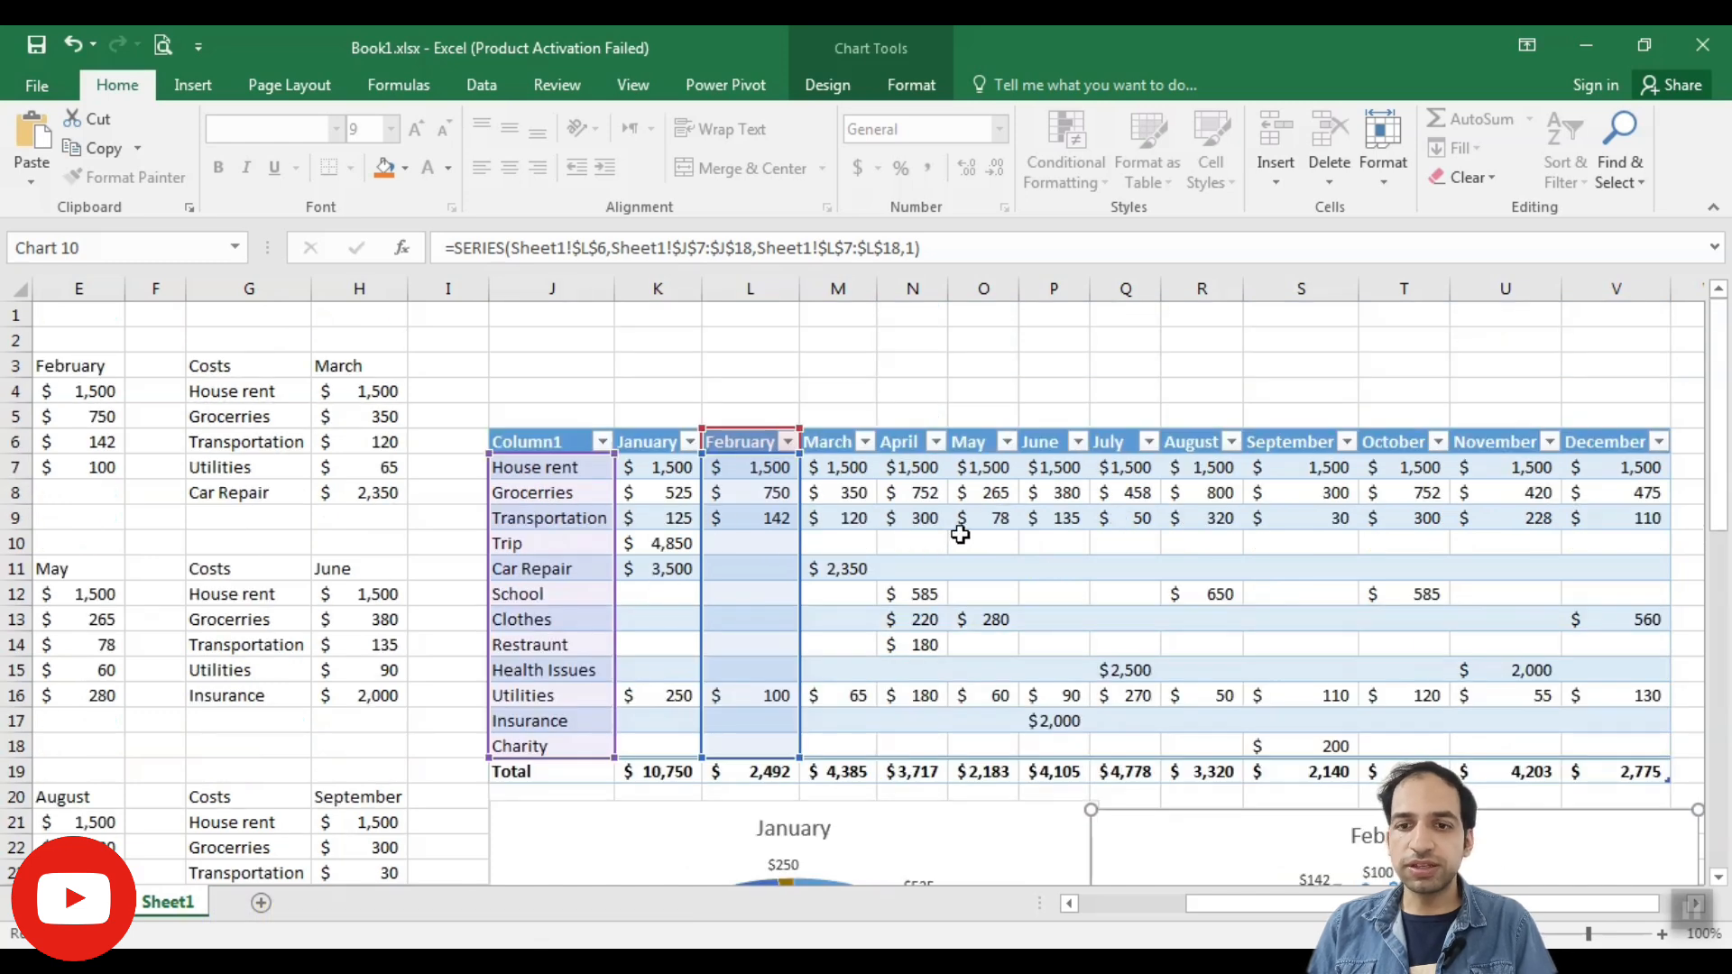
{"action": "scroll", "coordinate": [961, 534], "scroll_direction": "down", "scroll_amount": 4}
{"action": "scroll", "coordinate": [964, 540], "scroll_direction": "up", "scroll_amount": 4}
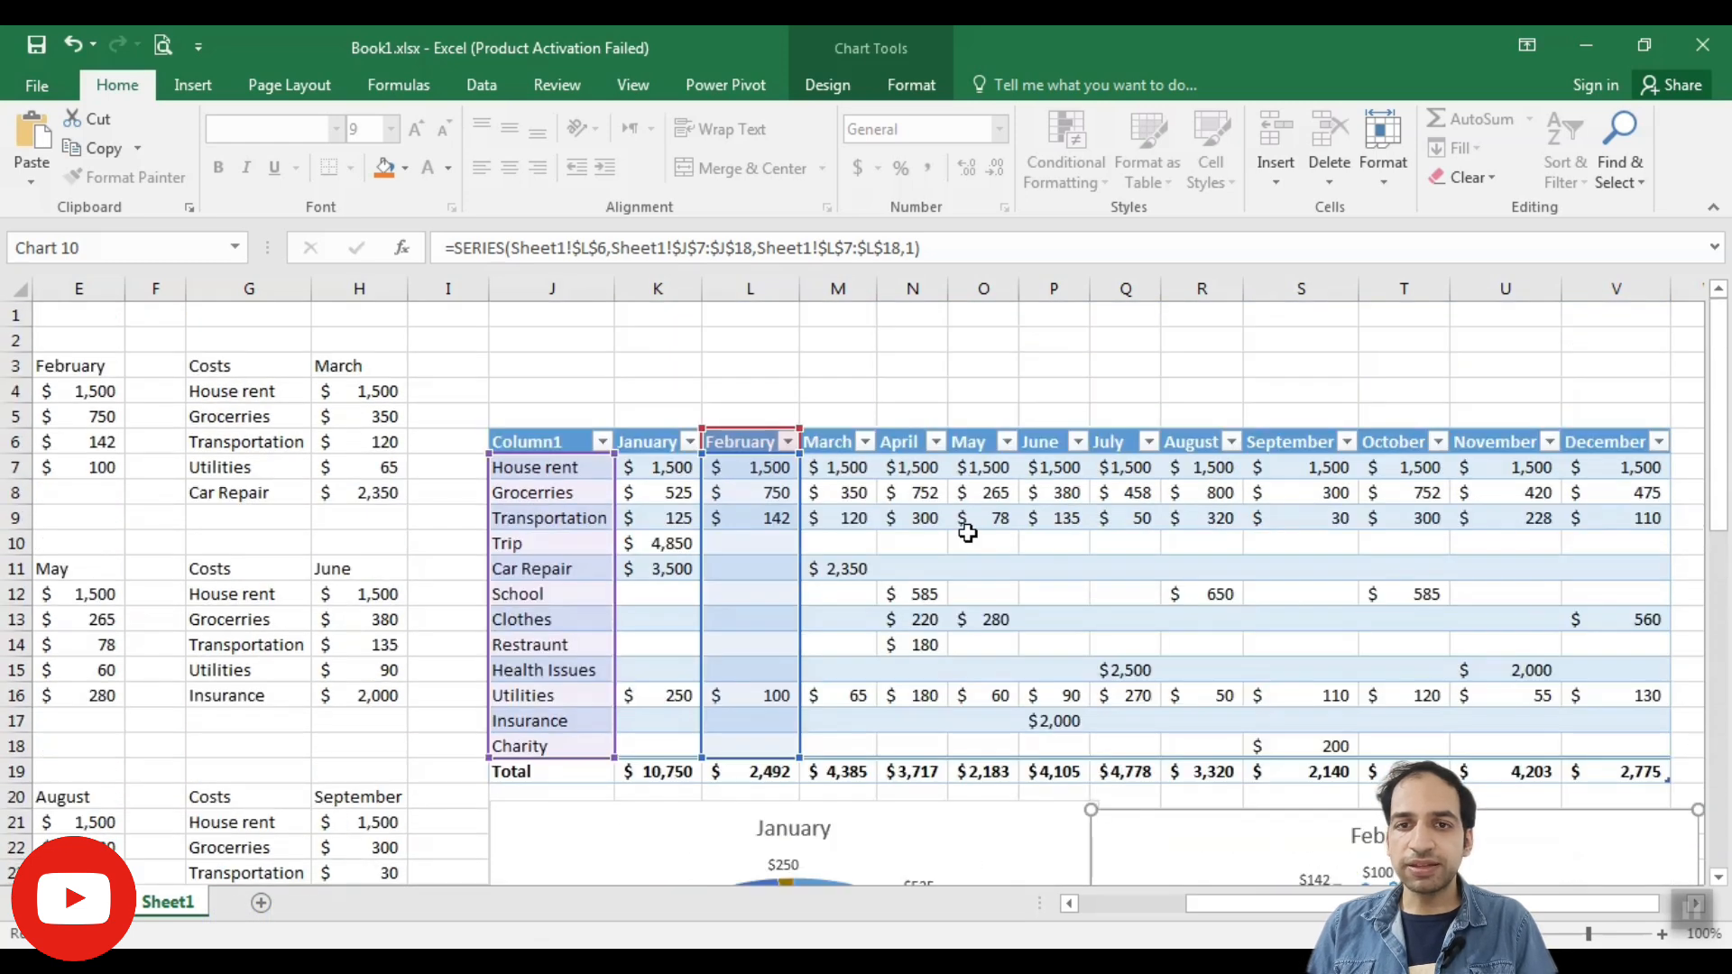